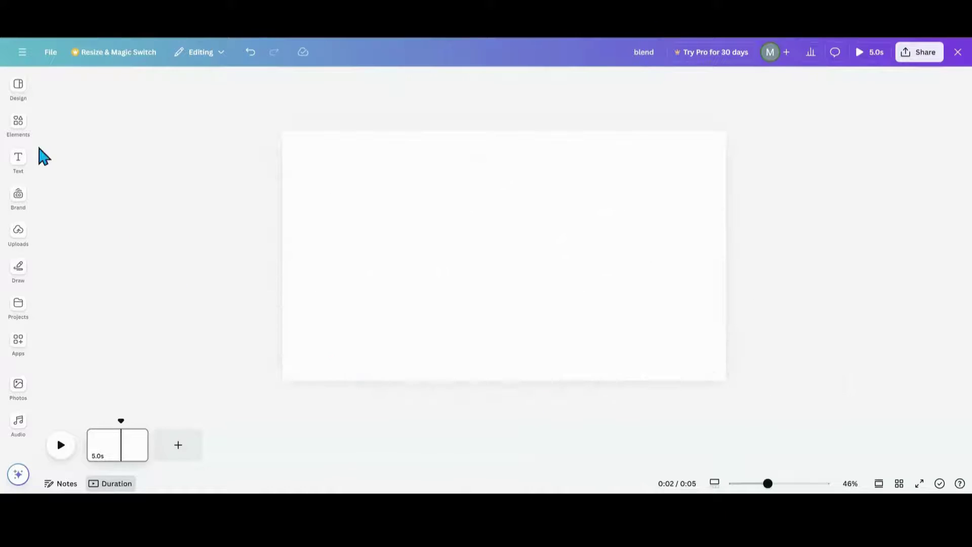
Step: Add the sunset couple and tropical beach photos from Recently used, placing beach right, couple upper-left
left_click(20, 129)
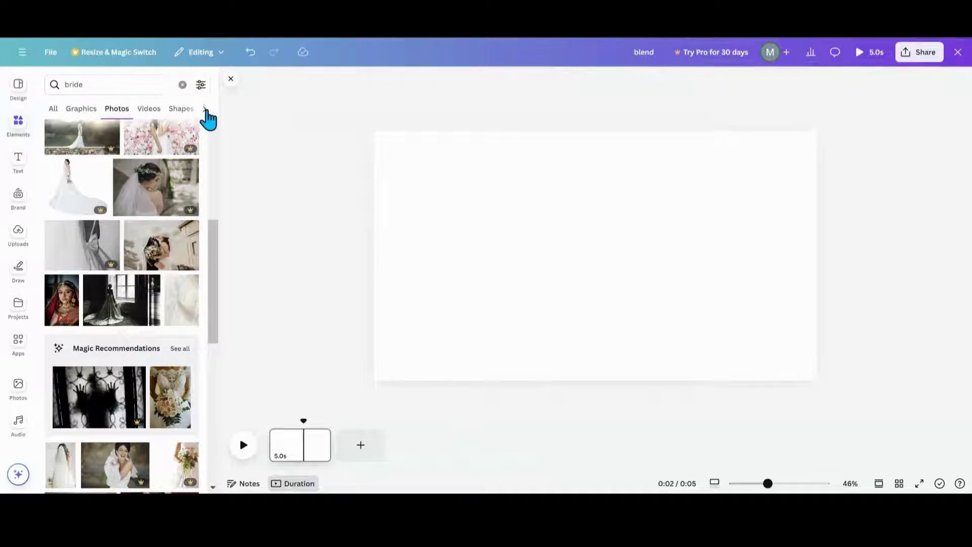
left_click(182, 88)
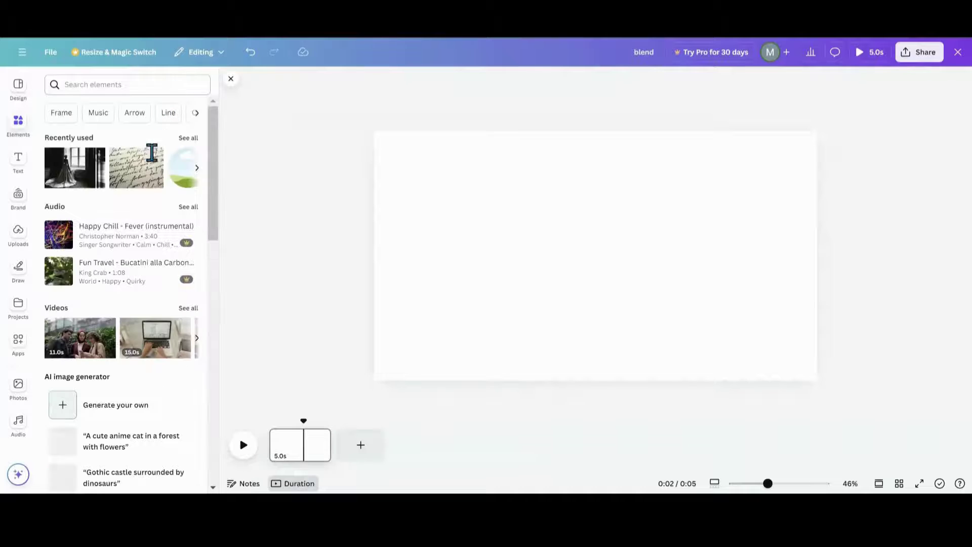
left_click(186, 139)
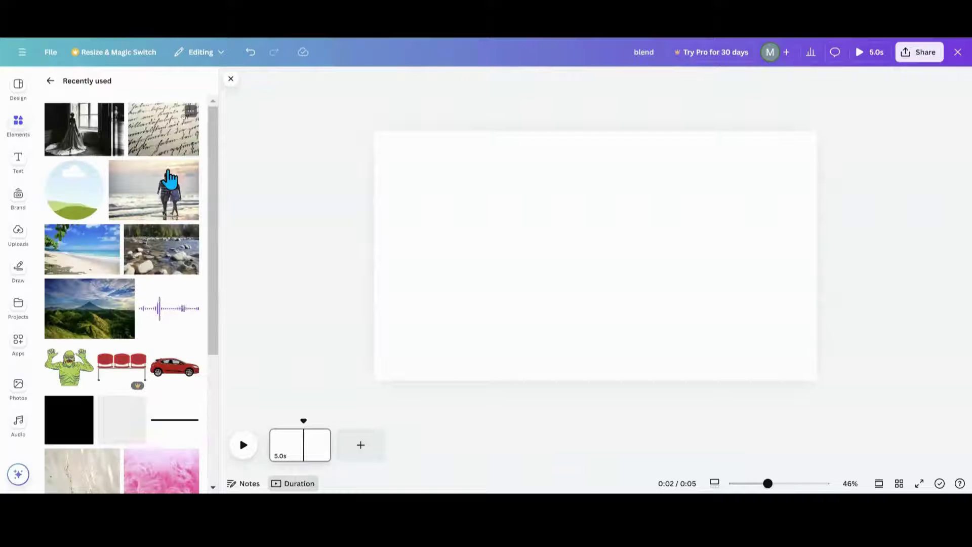
left_click(152, 205)
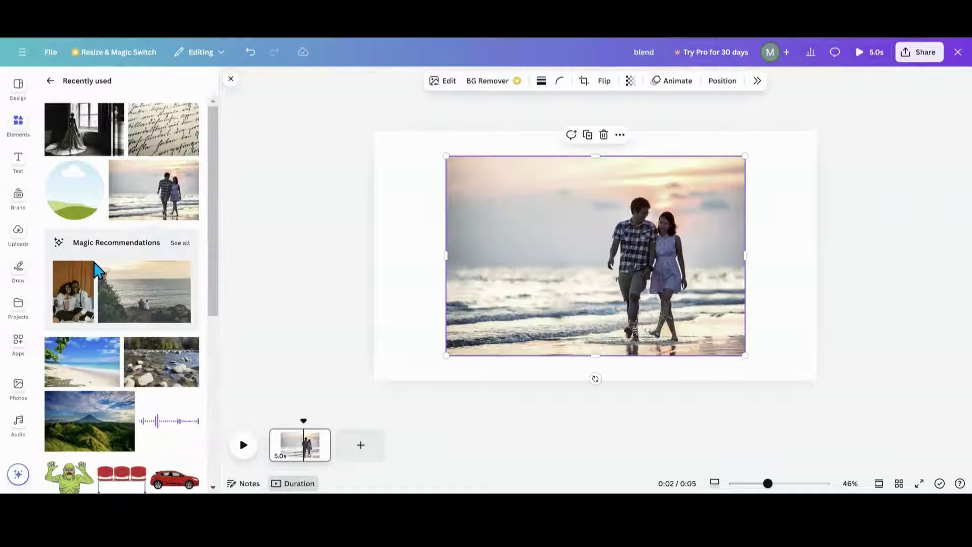
left_click(80, 372)
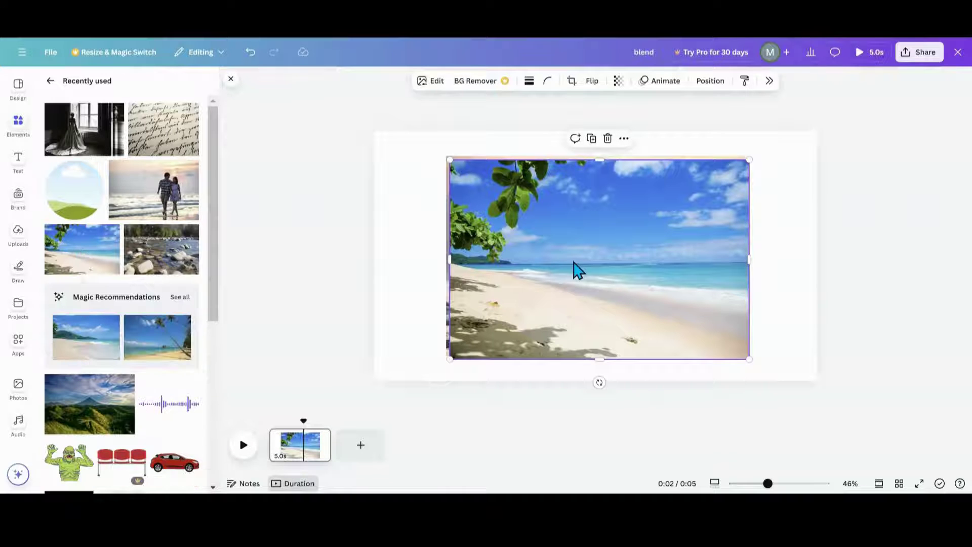
left_click_drag(574, 269, 622, 276)
left_click_drag(456, 282, 395, 257)
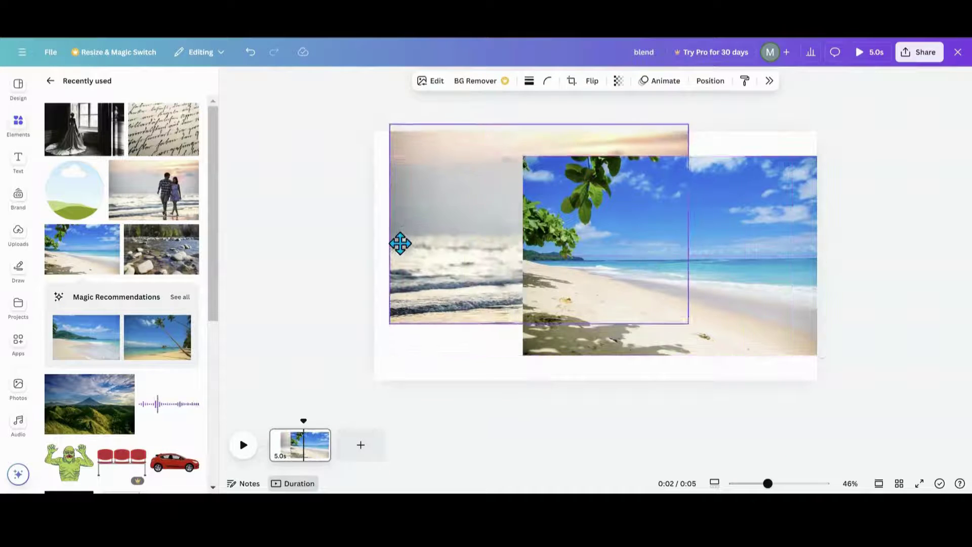
Step: Find and launch the Easy Reflections app from the Apps panel
left_click(19, 344)
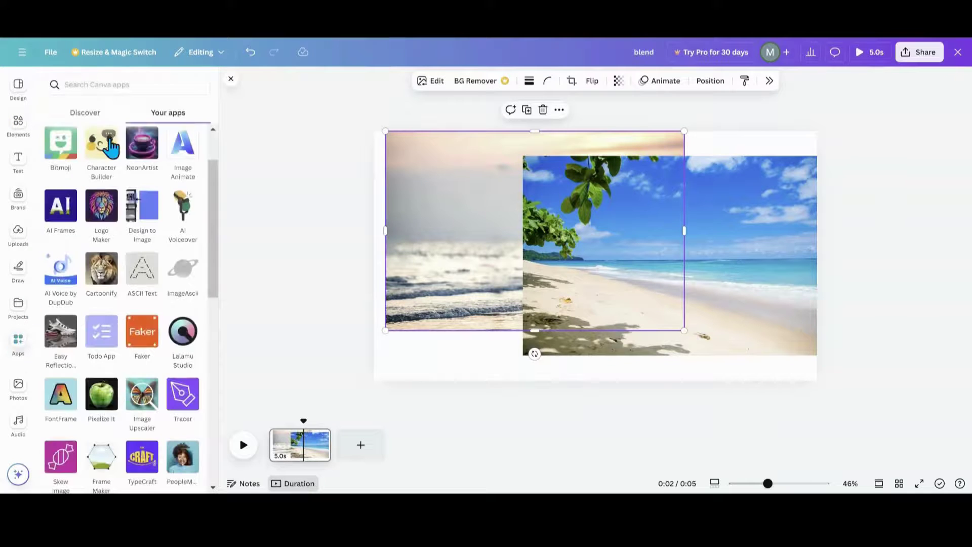
left_click(121, 88)
type("easy re")
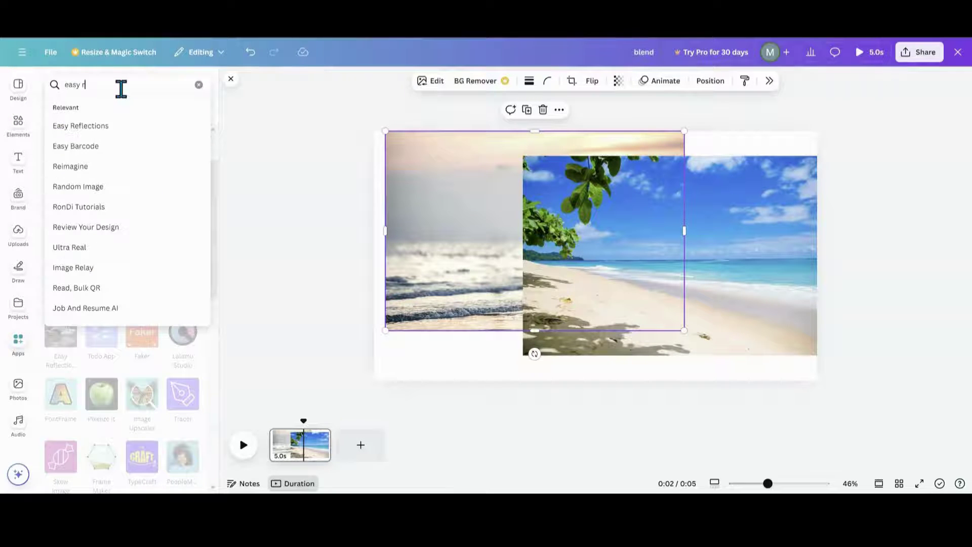
type("fl")
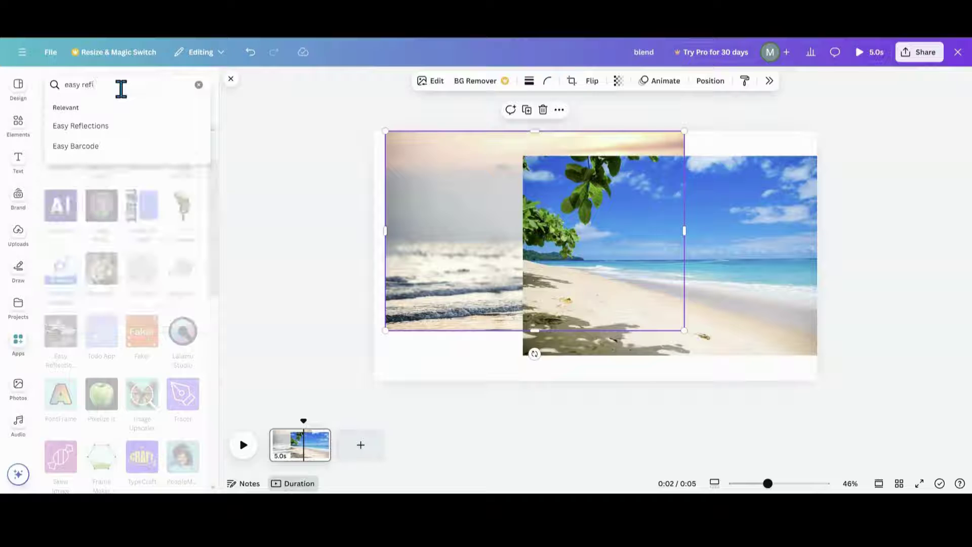
left_click(93, 135)
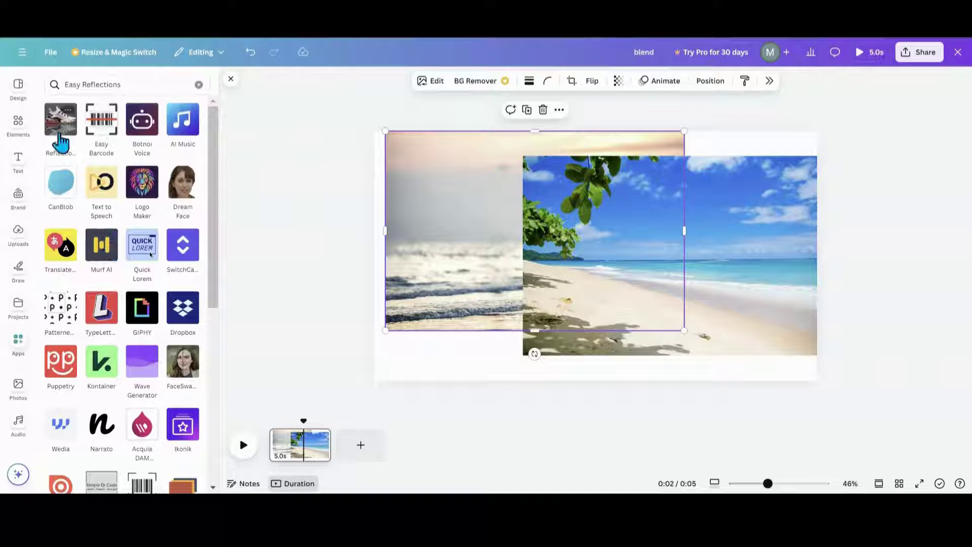
left_click(62, 138)
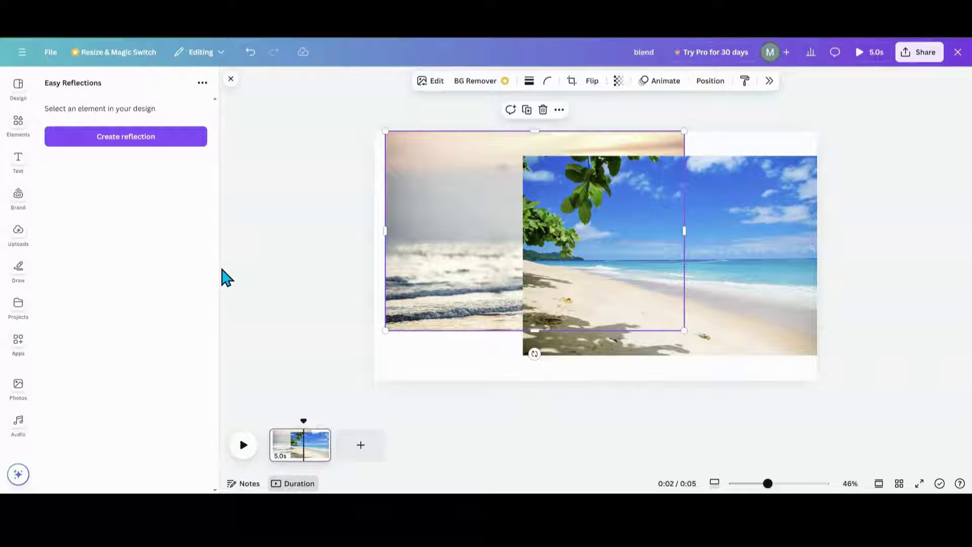
Step: Add a right-side couple reflection with opacity 100 and offset about 27 to the design
left_click_drag(437, 267, 427, 262)
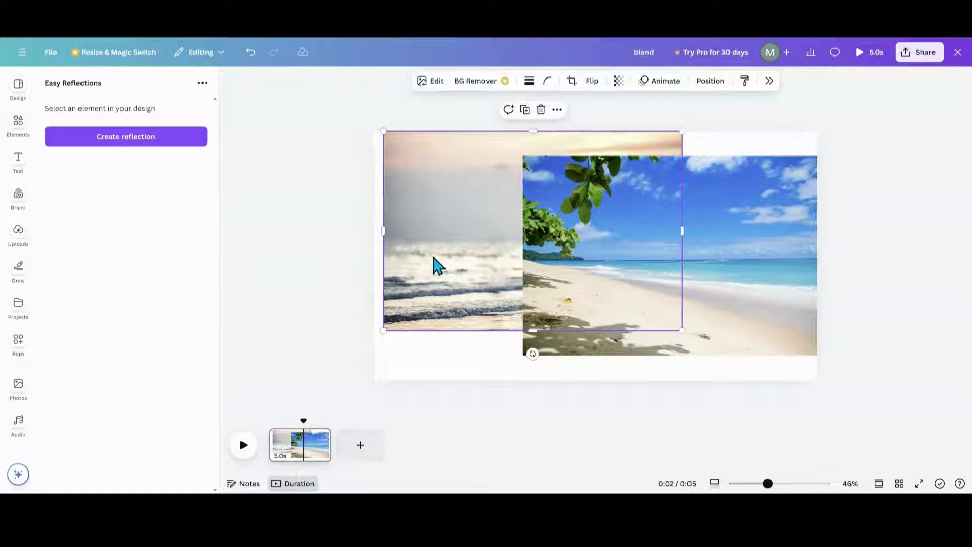
left_click(159, 142)
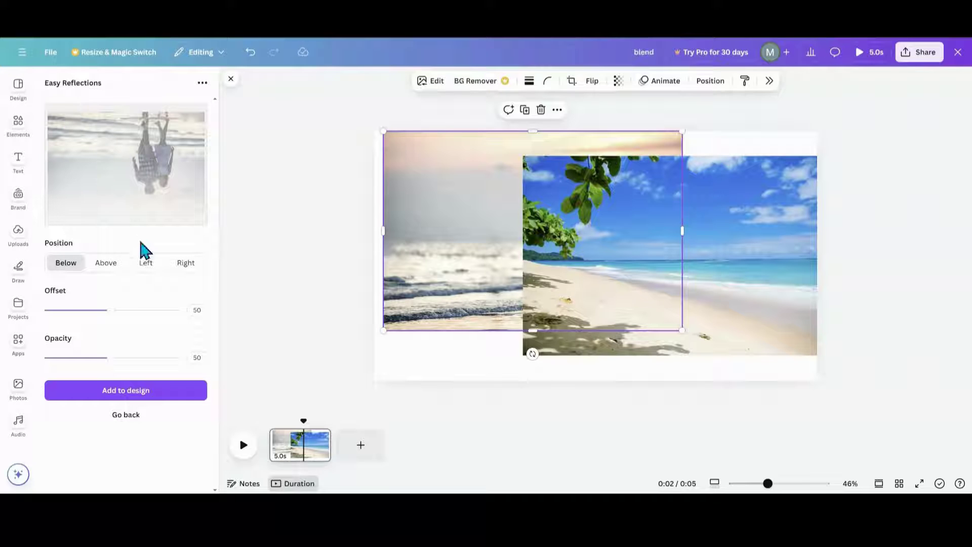
left_click(140, 265)
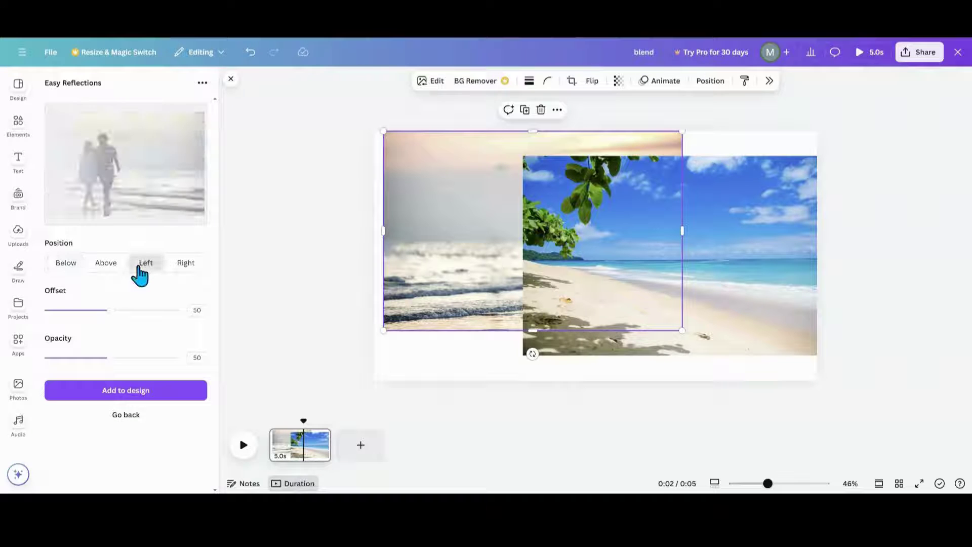
left_click(186, 266)
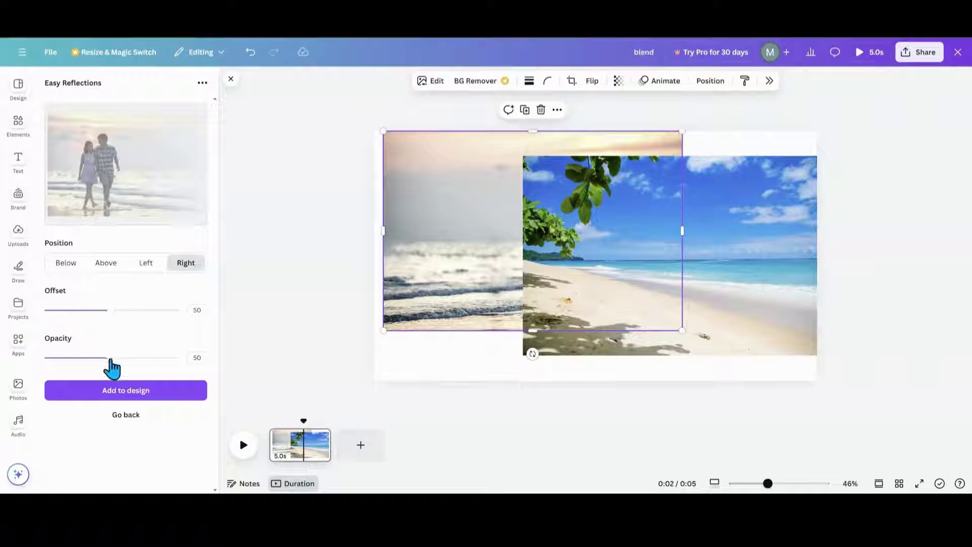
left_click_drag(111, 368, 184, 369)
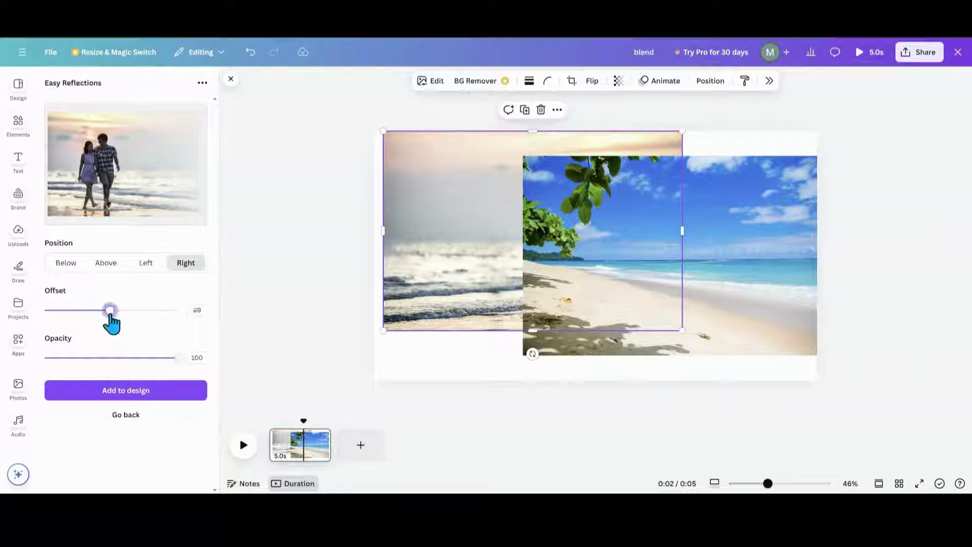
left_click_drag(109, 312, 85, 312)
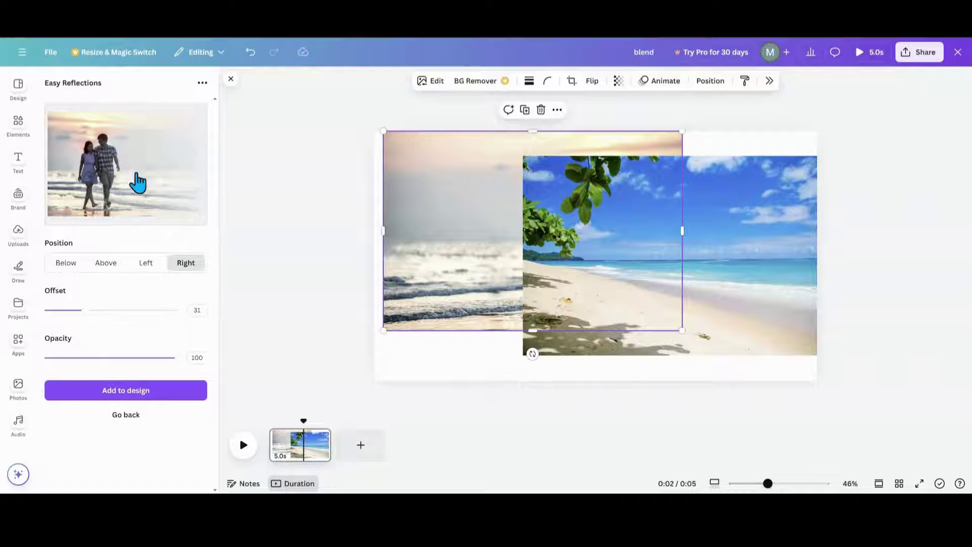
left_click_drag(90, 313, 85, 312)
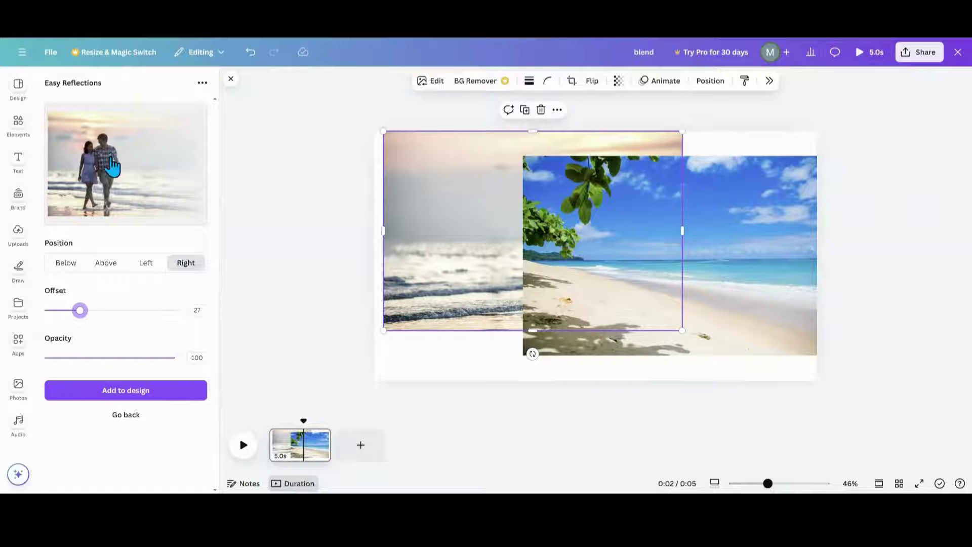
left_click(114, 391)
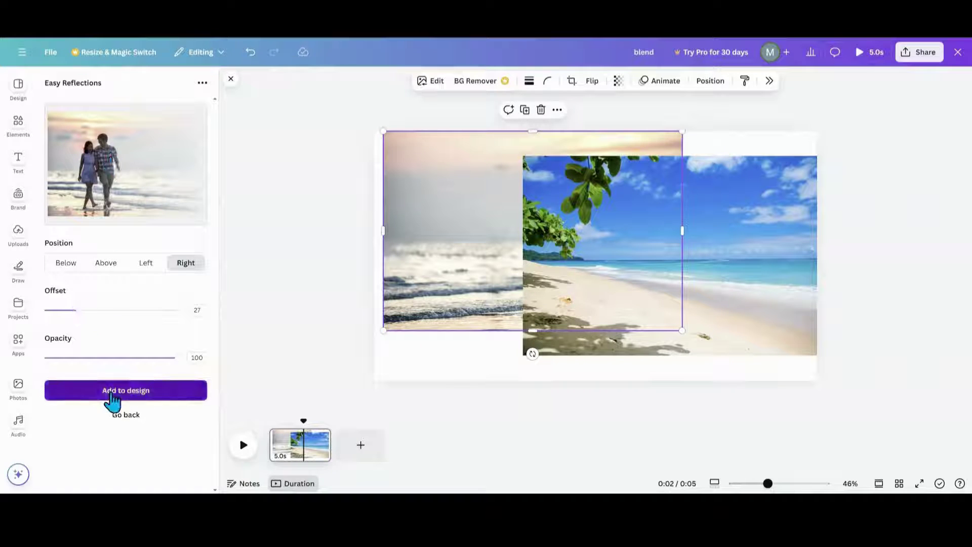
Step: Add a second page and move the original couple photo onto it
left_click(362, 458)
mouse_move(300, 445)
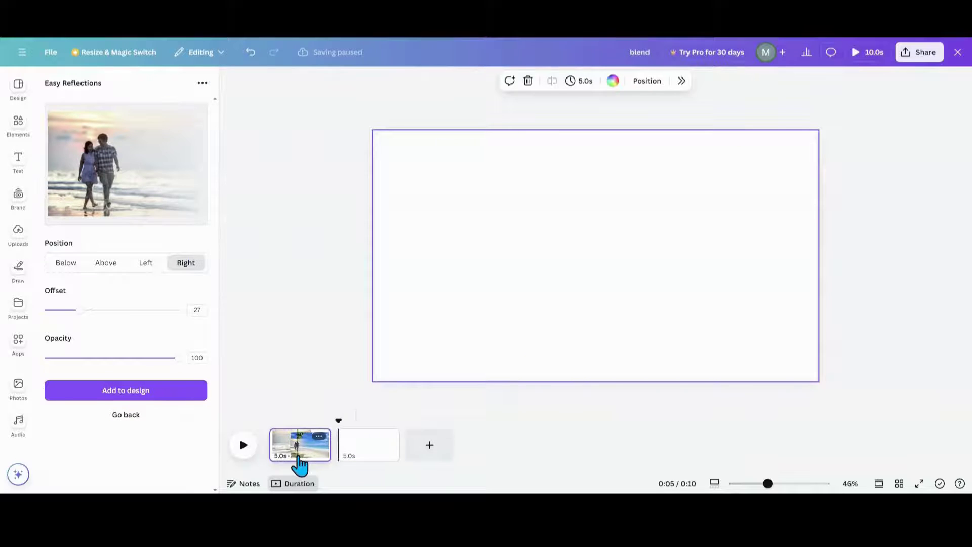
left_click(300, 462)
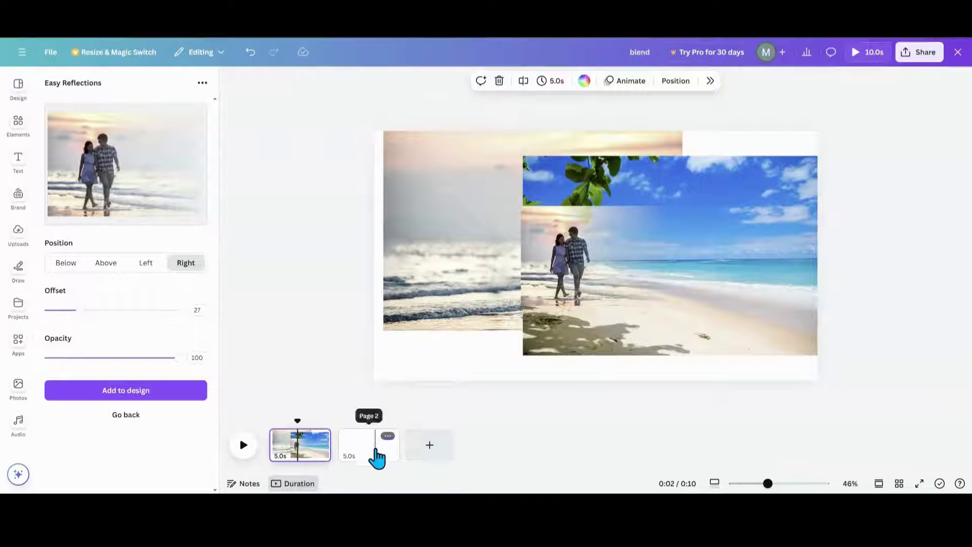
left_click(464, 297)
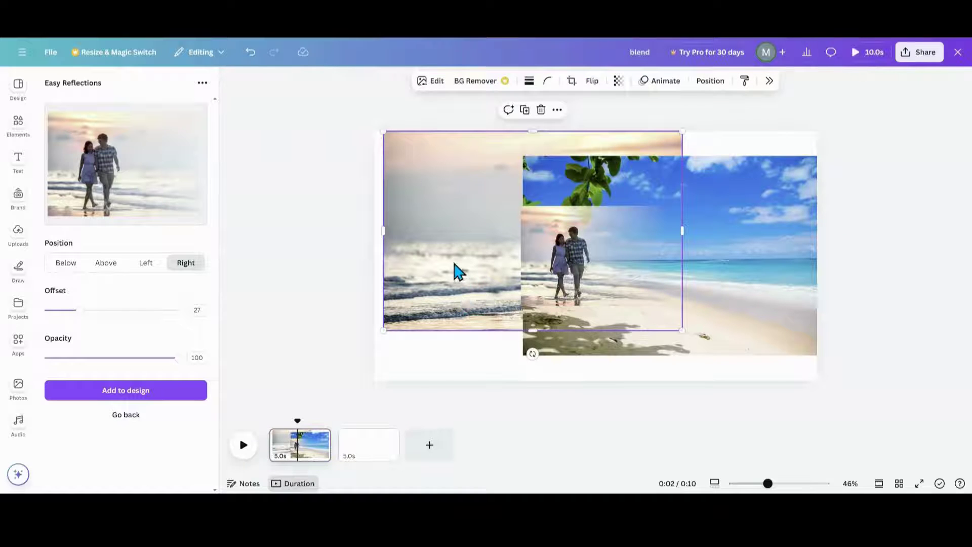
left_click(156, 395)
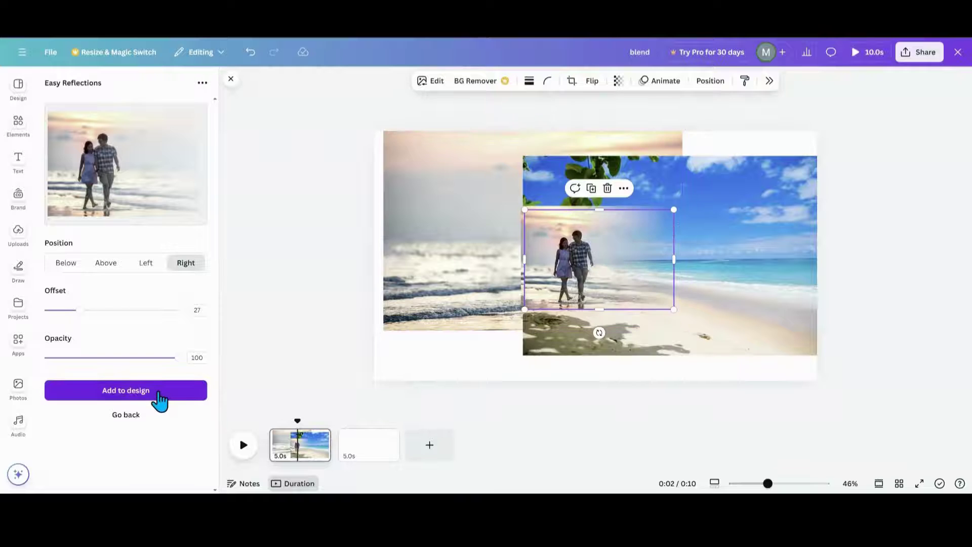
left_click(428, 270)
left_click_drag(427, 270, 358, 452)
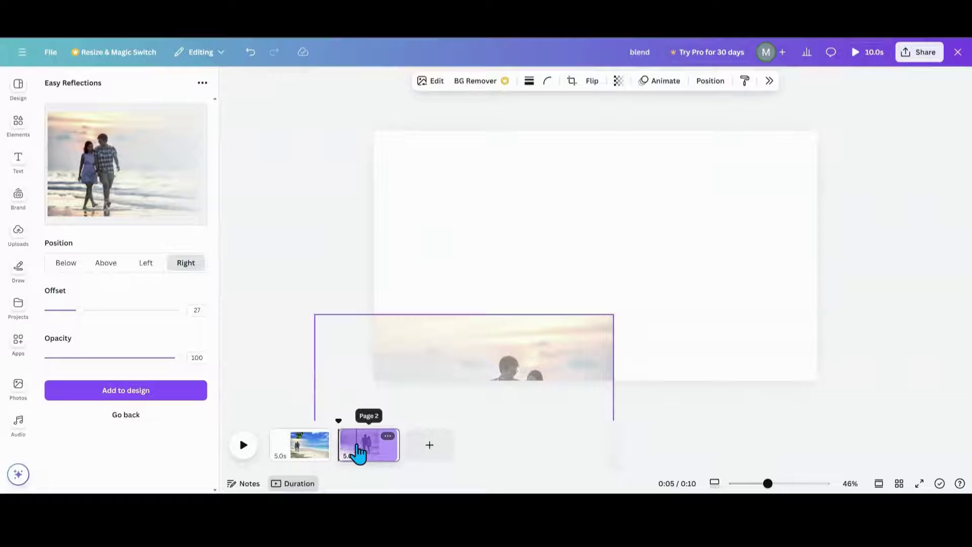
left_click_drag(359, 454, 358, 451)
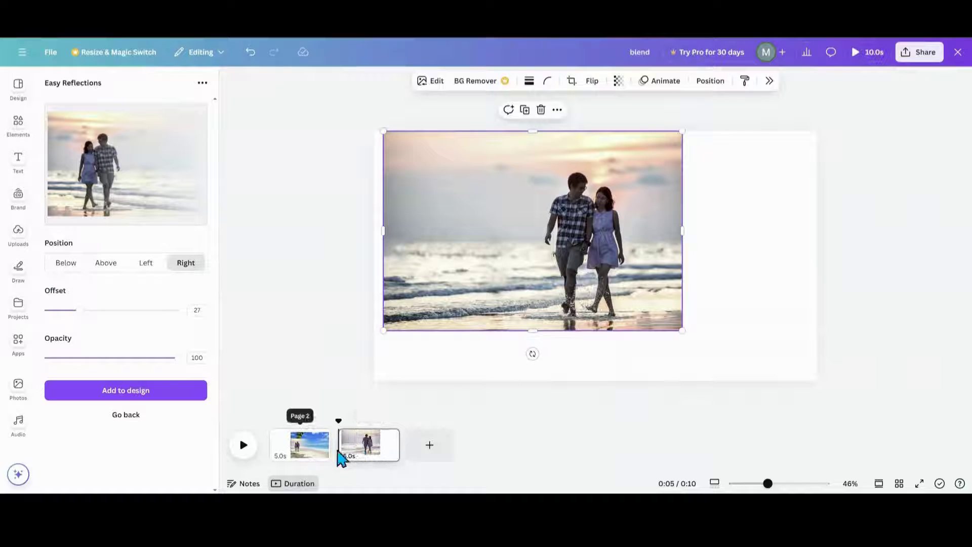
left_click(323, 452)
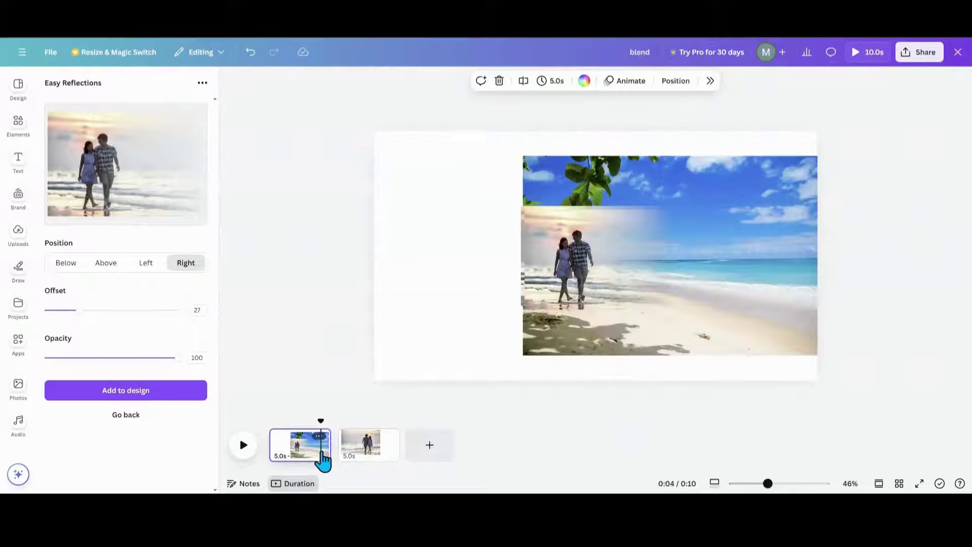
Step: Place the faded couple copy top-left on page 1 and preview a beach photo reflection
left_click(553, 269)
mouse_move(557, 251)
left_mouse_down()
mouse_move(424, 180)
mouse_move(585, 259)
mouse_move(413, 196)
left_mouse_up()
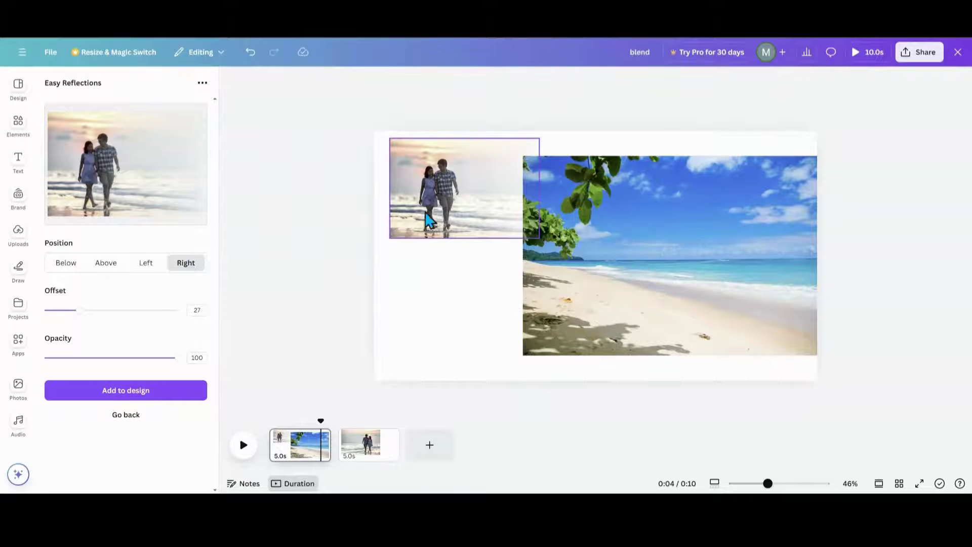
left_click(605, 261)
left_click(123, 417)
left_click(120, 143)
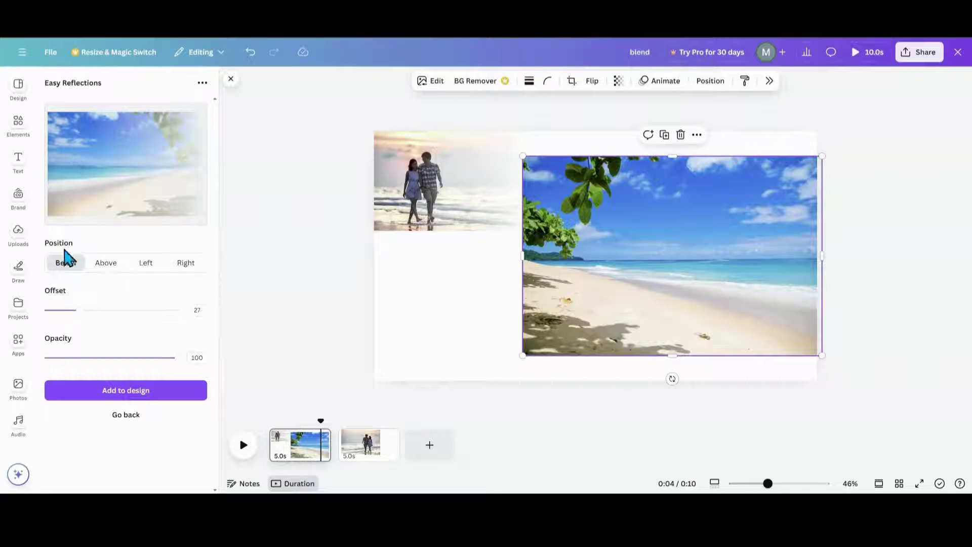
Step: Add a left-fading beach copy (opacity 100, offset about 61) and move the original to page 2
left_click(145, 264)
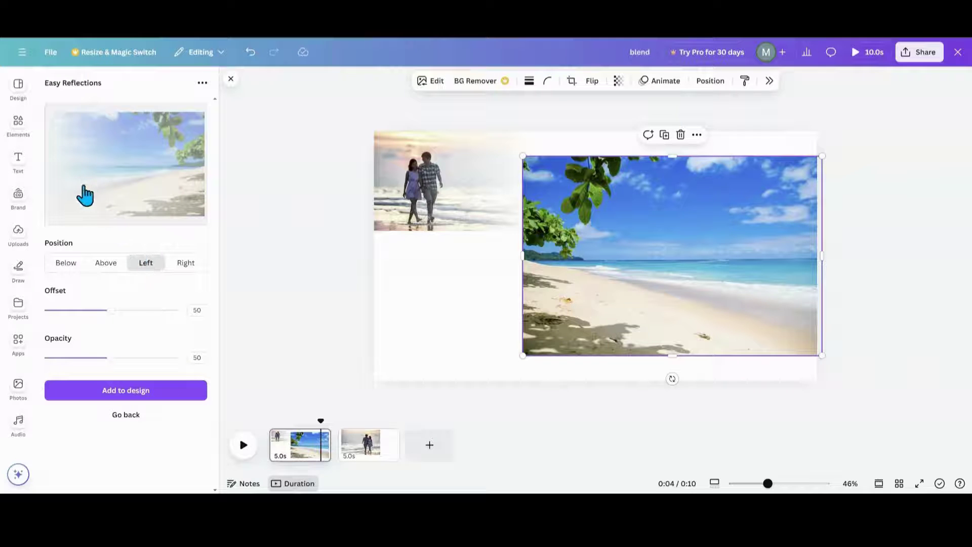
left_click_drag(107, 357, 178, 358)
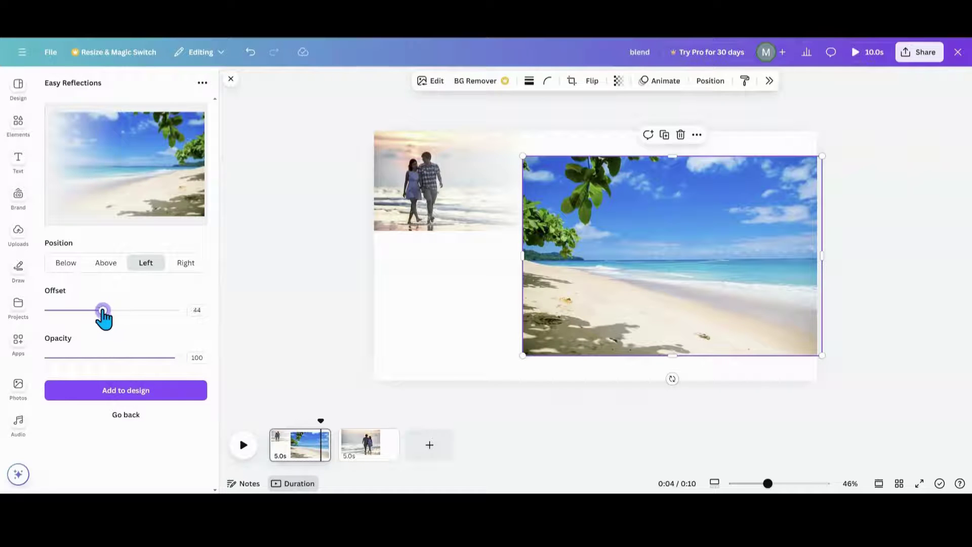
left_click_drag(104, 315, 125, 314)
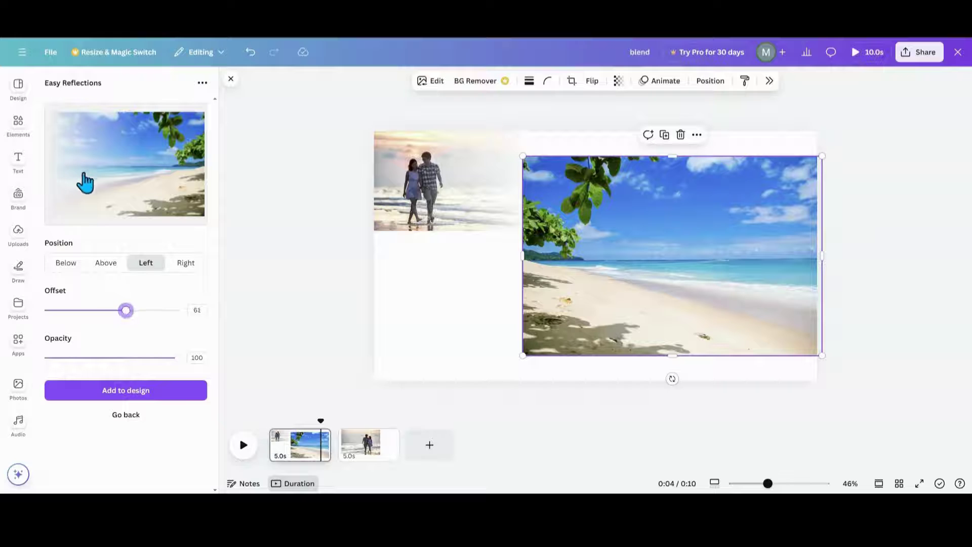
left_click(116, 393)
left_click_drag(730, 297, 367, 452)
Step: Move page 1's faded beach copy to the top-right, level with the faded couple's top edge
left_click(314, 456)
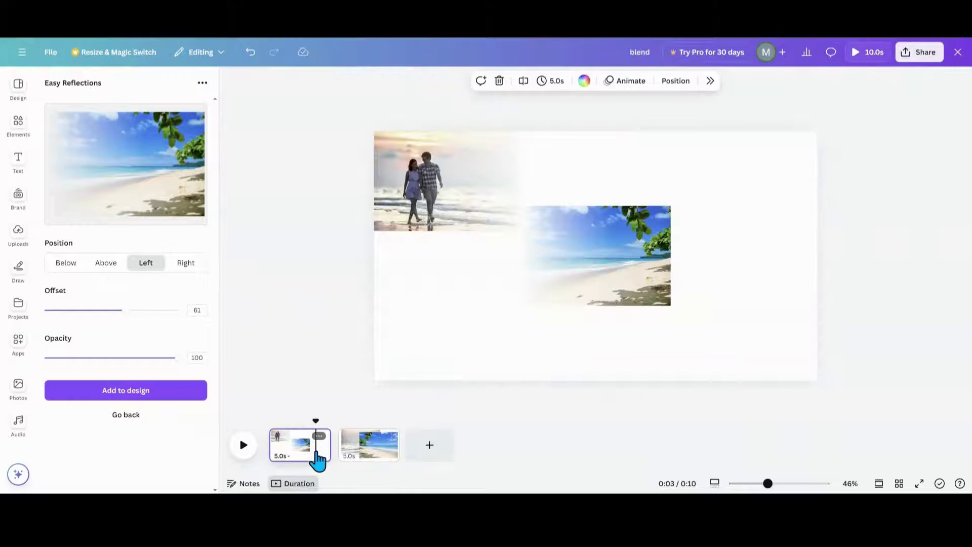
left_click(354, 458)
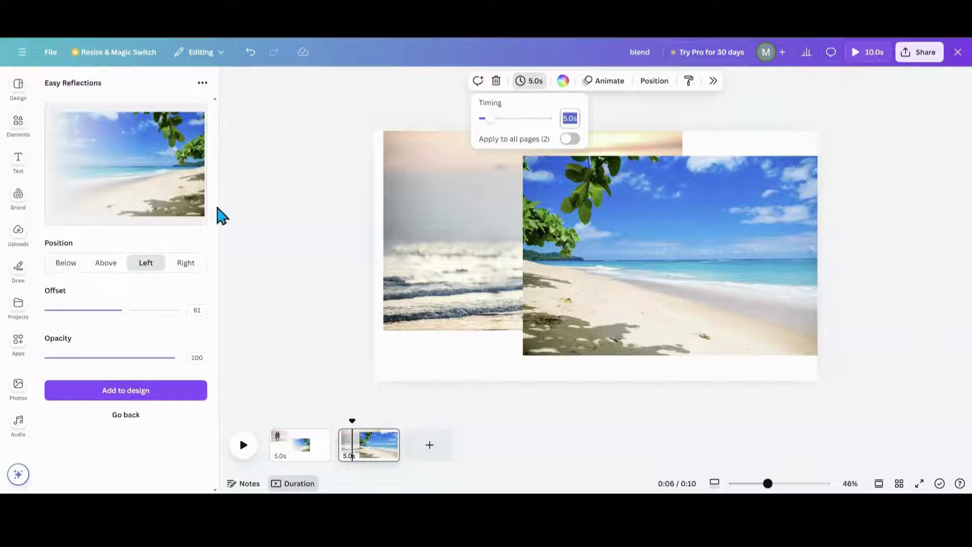
left_click(282, 467)
left_click(633, 285)
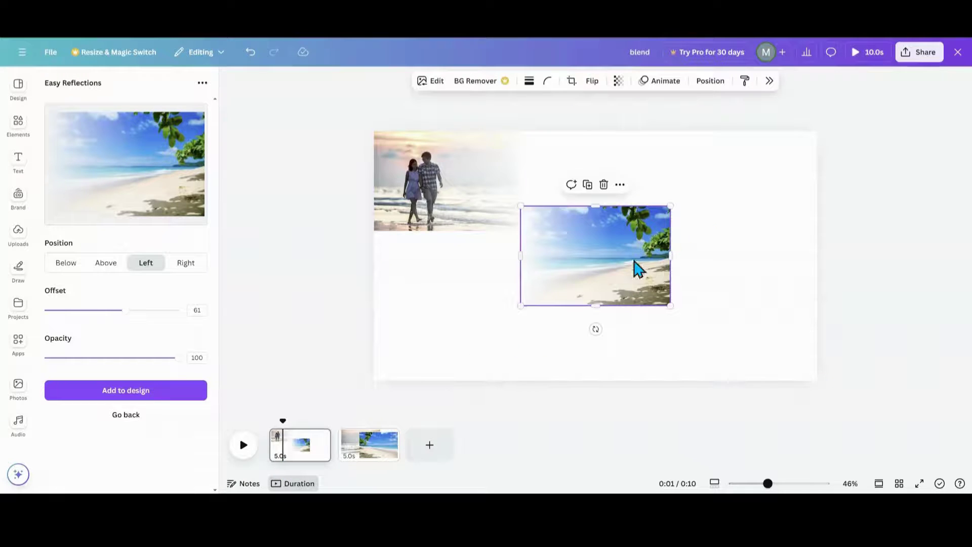
left_click_drag(627, 272, 768, 191)
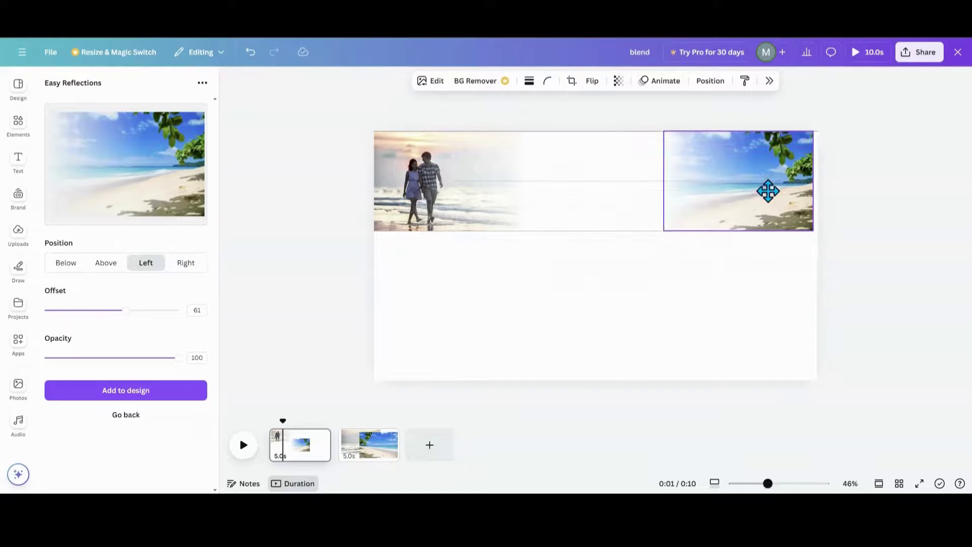
Step: Enlarge the beach copy to fill page 1, enlarge the couple copy, and reorder their layers
left_click_drag(768, 190, 774, 196)
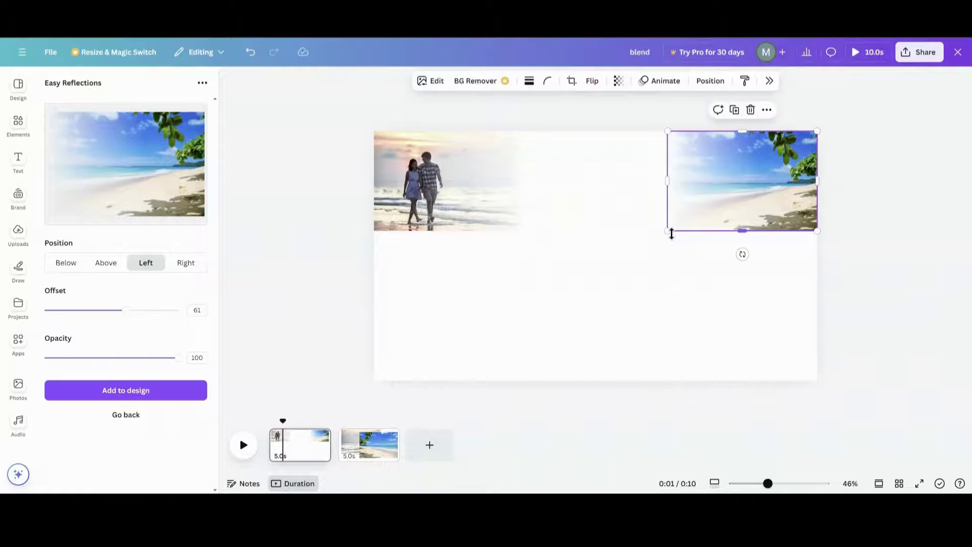
left_click_drag(668, 232, 470, 417)
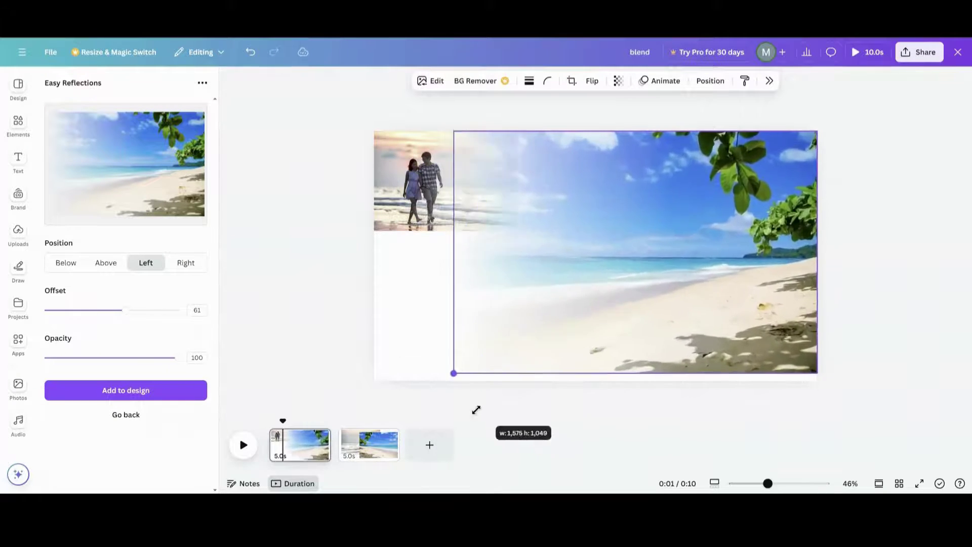
left_click(415, 190)
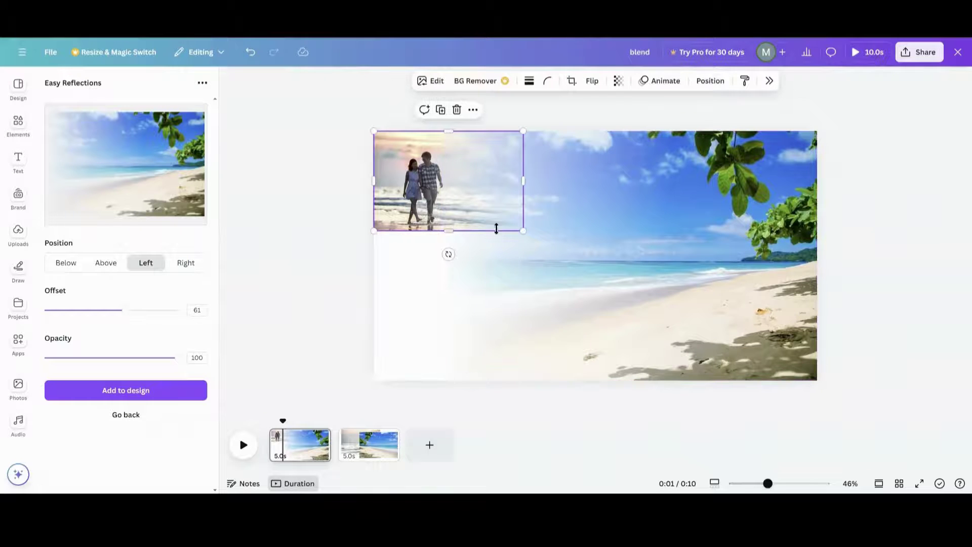
mouse_move(524, 230)
left_mouse_down()
mouse_move(578, 314)
mouse_move(707, 451)
left_mouse_up()
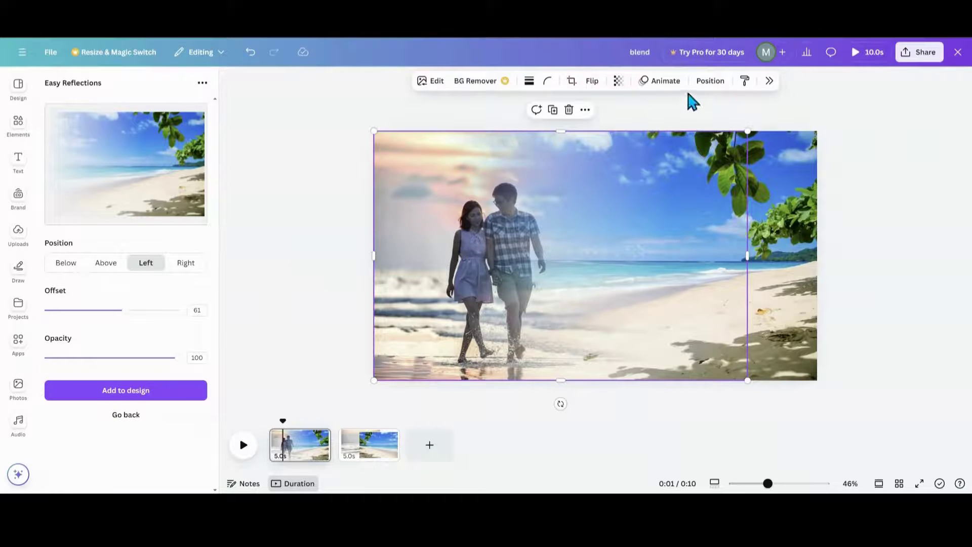
left_click(698, 84)
mouse_move(868, 160)
left_mouse_down()
mouse_move(881, 227)
mouse_move(852, 233)
left_mouse_up()
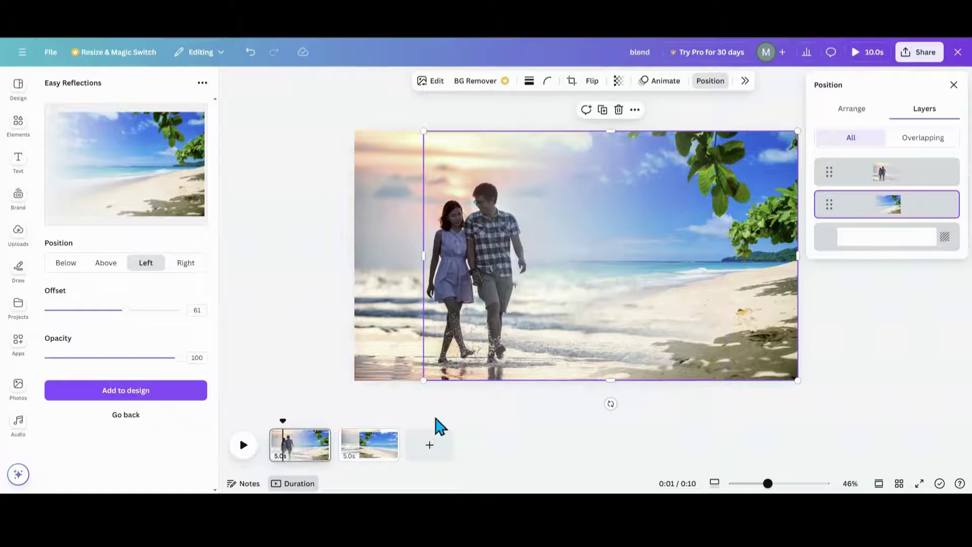
Step: Add a third page holding the bride wedding photo with the handwriting photo on top
left_click(424, 446)
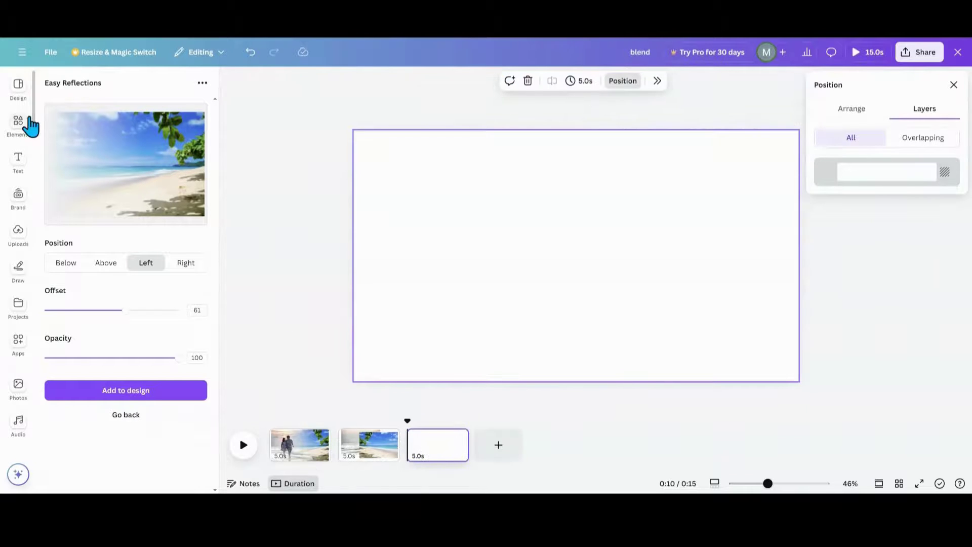
left_click(19, 126)
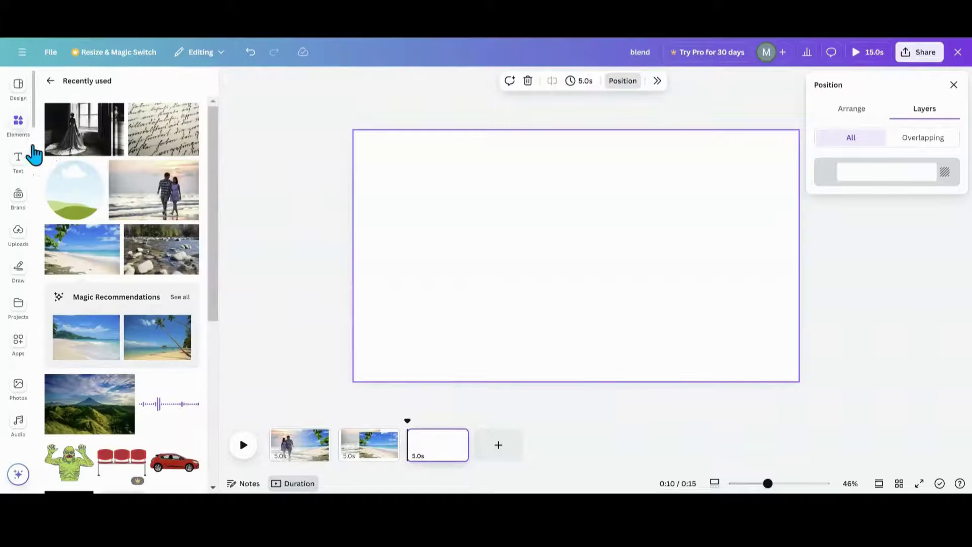
left_click(97, 139)
left_click(172, 144)
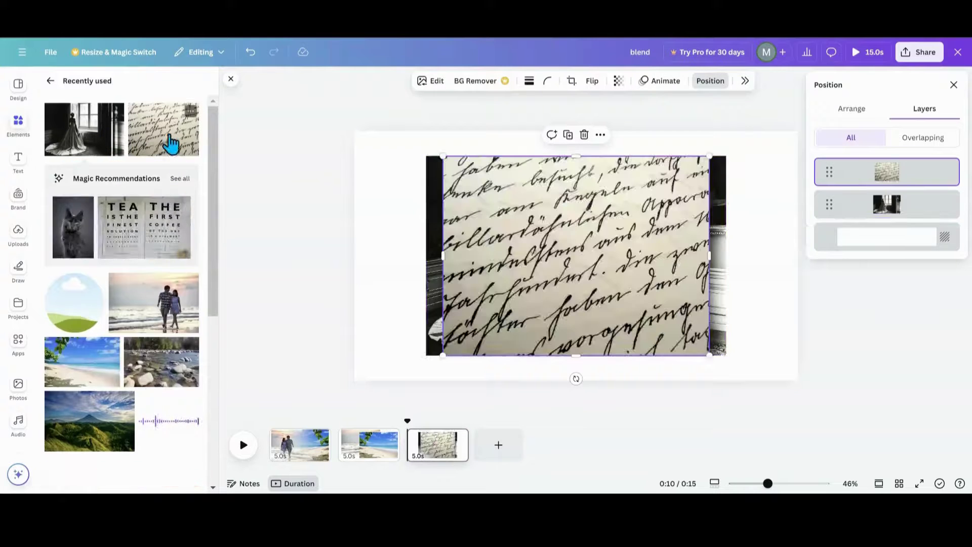
left_click(14, 343)
Step: Add a left-fading handwriting reflection with opacity 100 and offset 72 to page 3
left_click(57, 123)
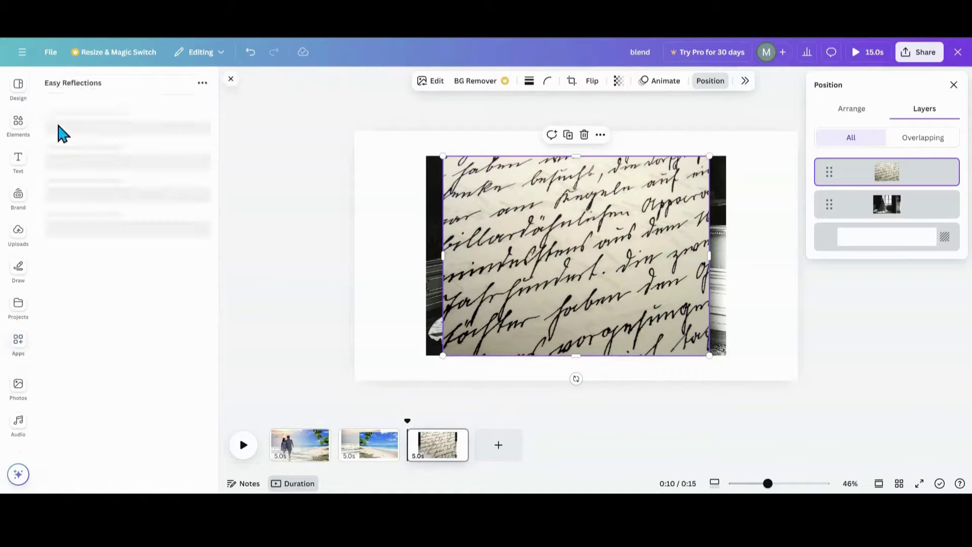
left_click(115, 141)
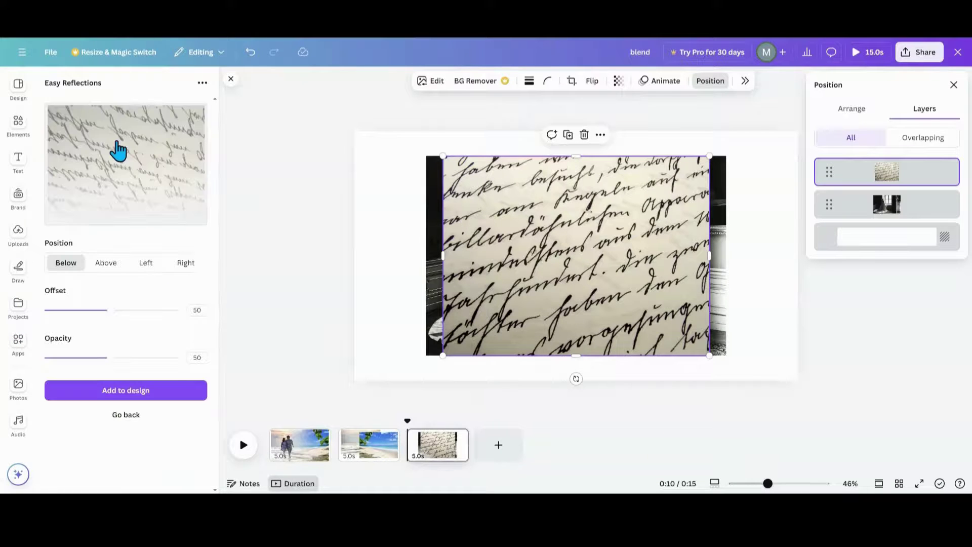
left_click(145, 275)
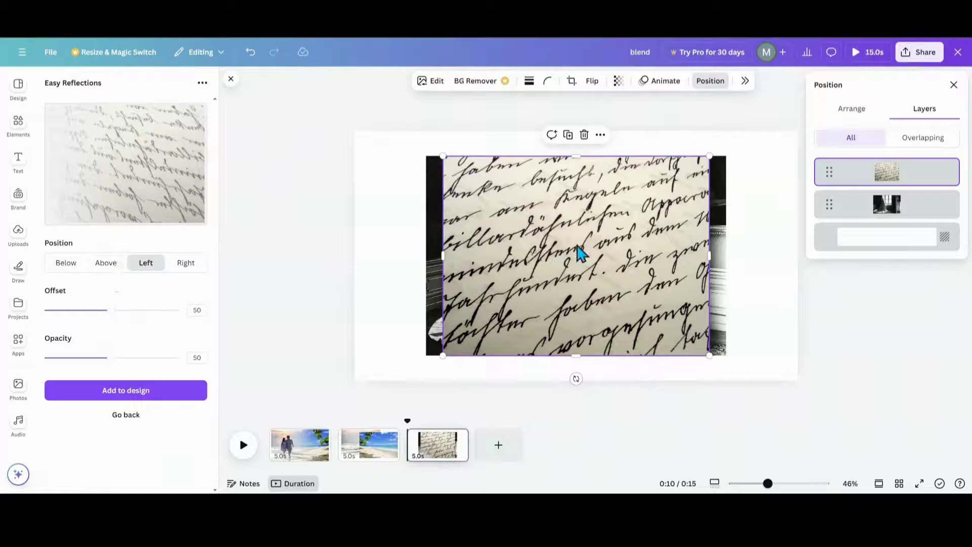
left_click_drag(107, 359, 180, 357)
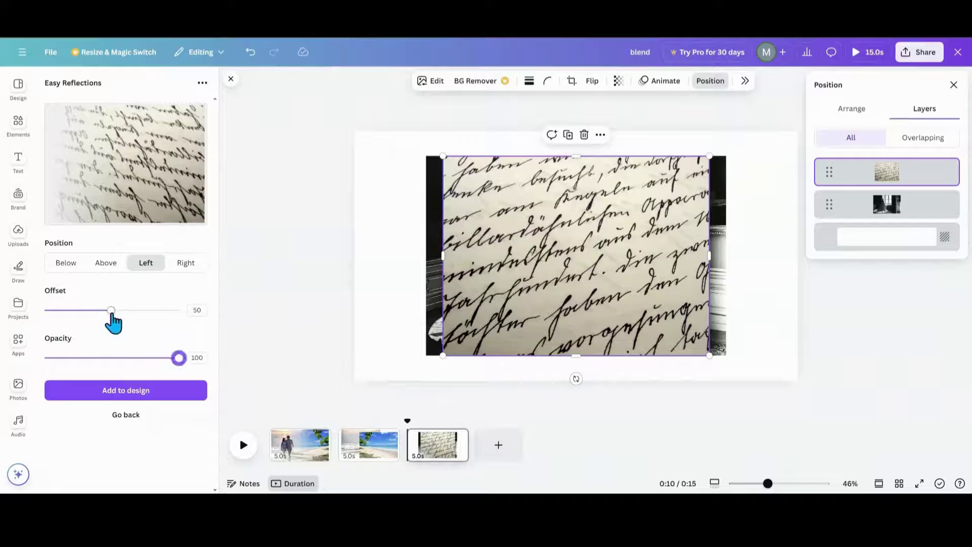
left_click_drag(111, 311, 134, 311)
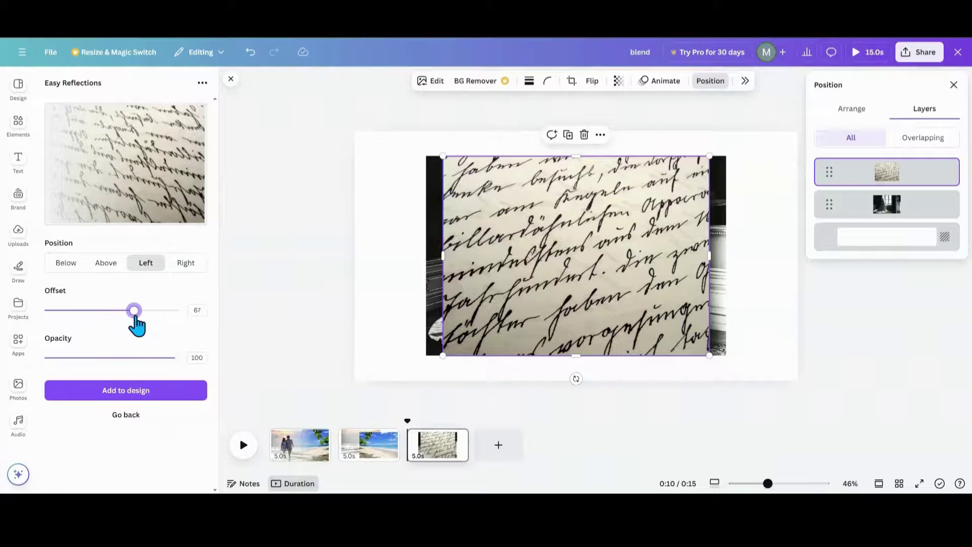
left_click(104, 399)
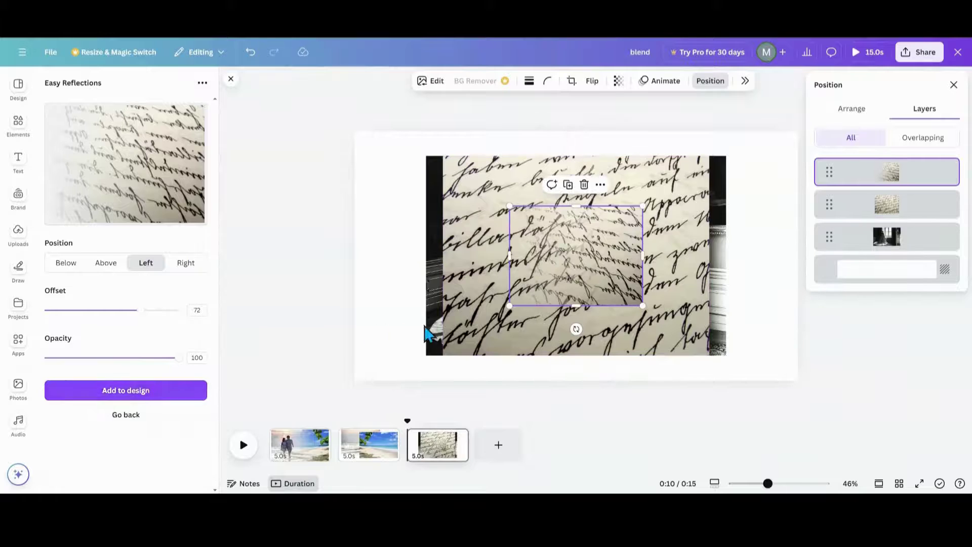
Step: Move the original handwriting image onto page 2 and select the bride photo on page 3
mouse_move(465, 312)
left_mouse_down()
mouse_move(345, 444)
mouse_move(365, 444)
left_mouse_up()
left_click(454, 452)
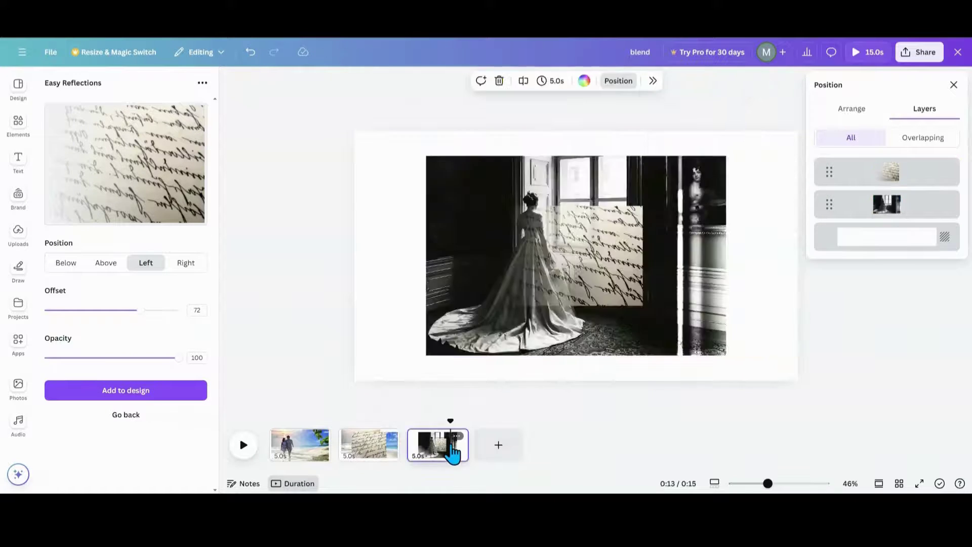
left_click(477, 286)
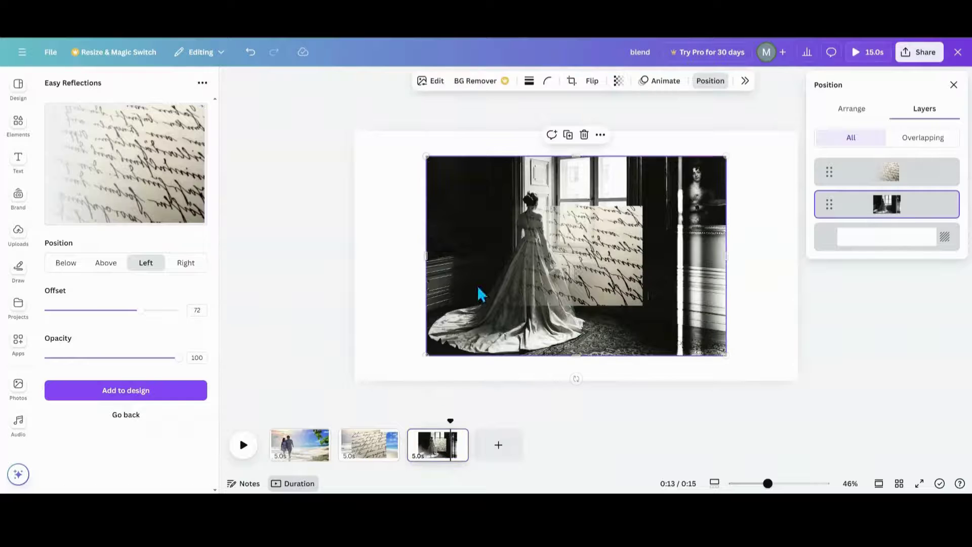
Step: Create a left-fading bride photo reflection with opacity 100 and offset 80
left_click(128, 418)
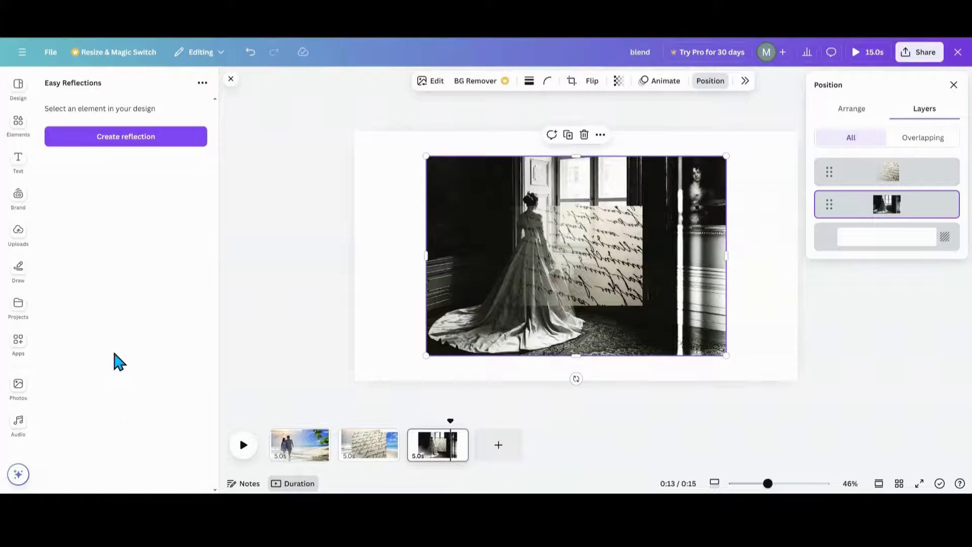
left_click(104, 138)
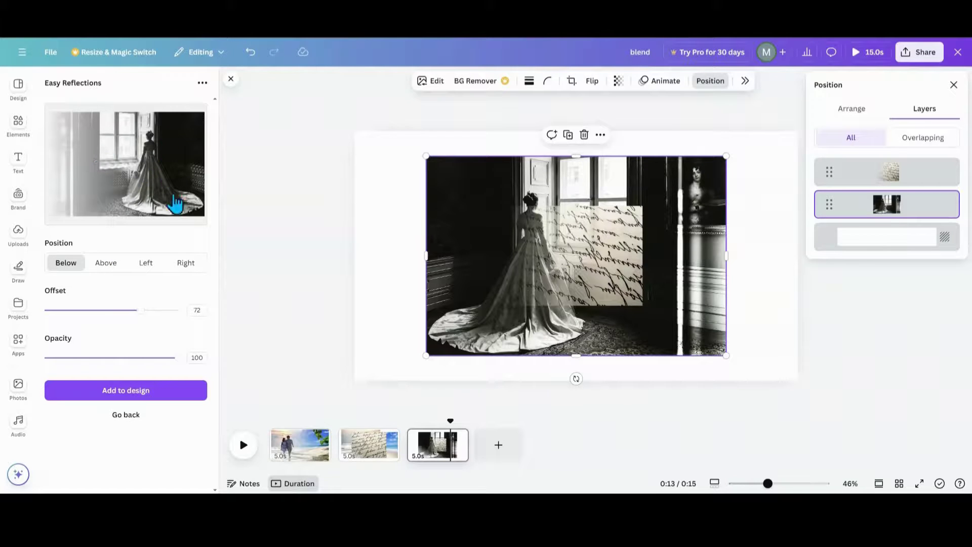
left_click(145, 264)
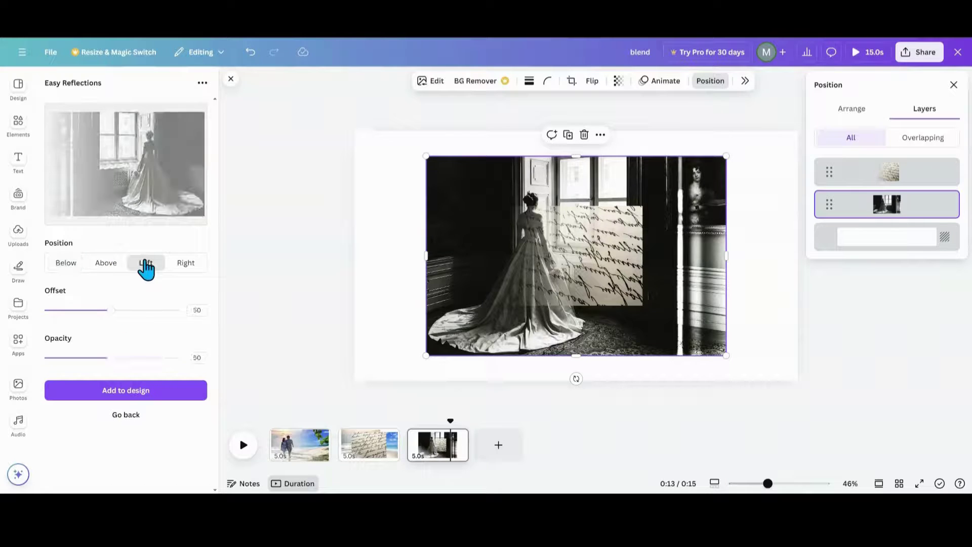
left_click(182, 266)
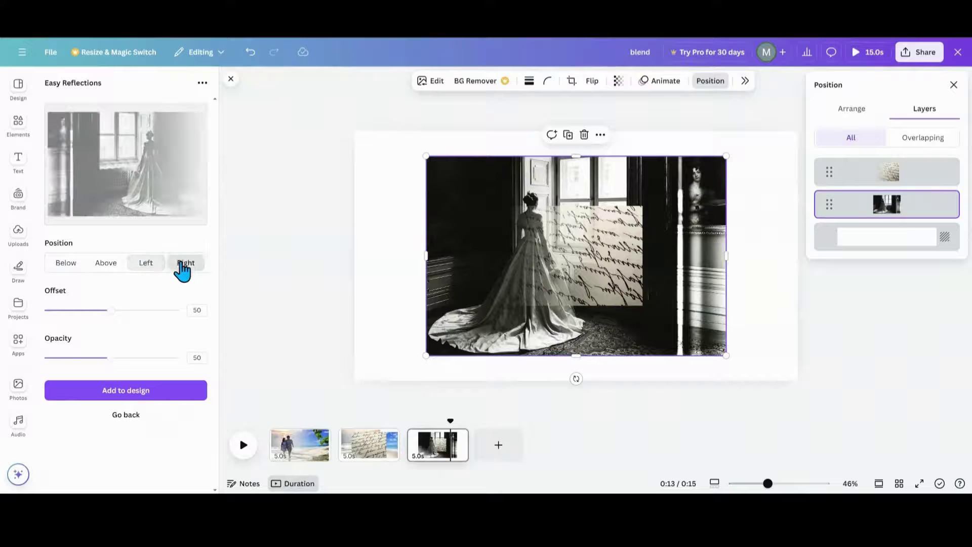
left_click(154, 268)
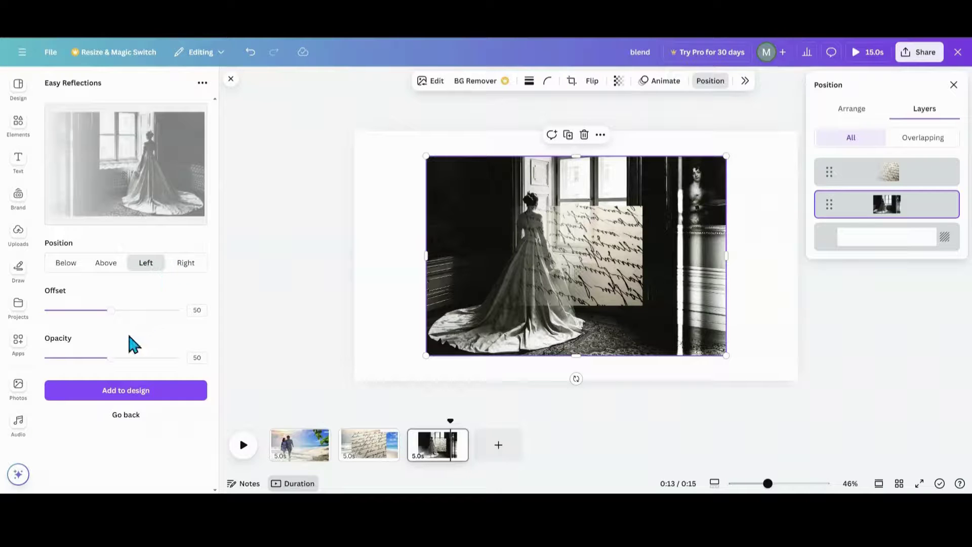
left_click_drag(104, 358, 186, 361)
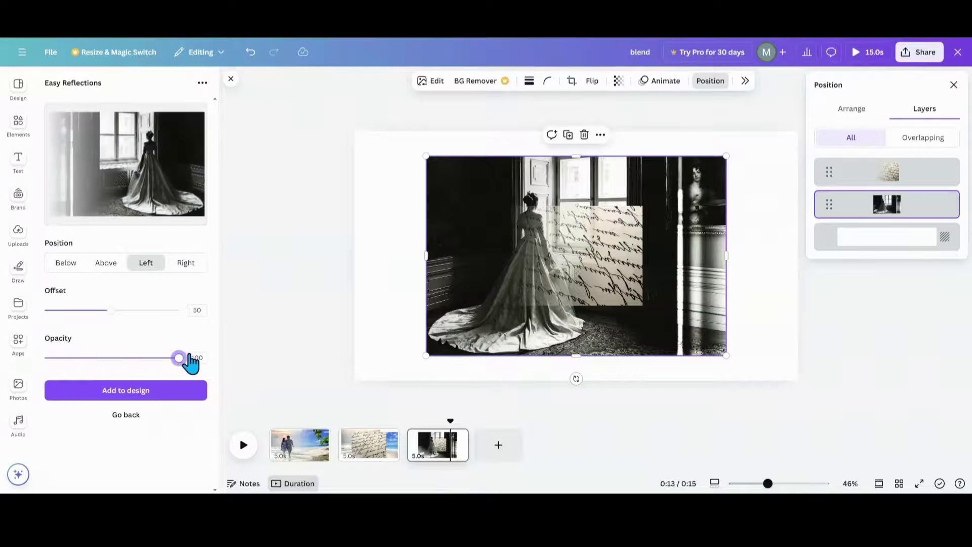
left_click_drag(112, 311, 152, 310)
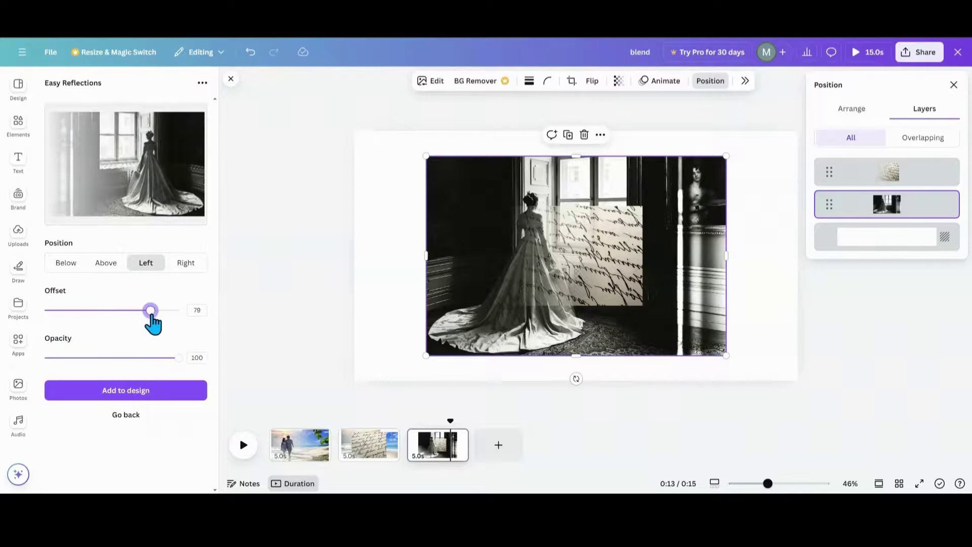
left_click(102, 392)
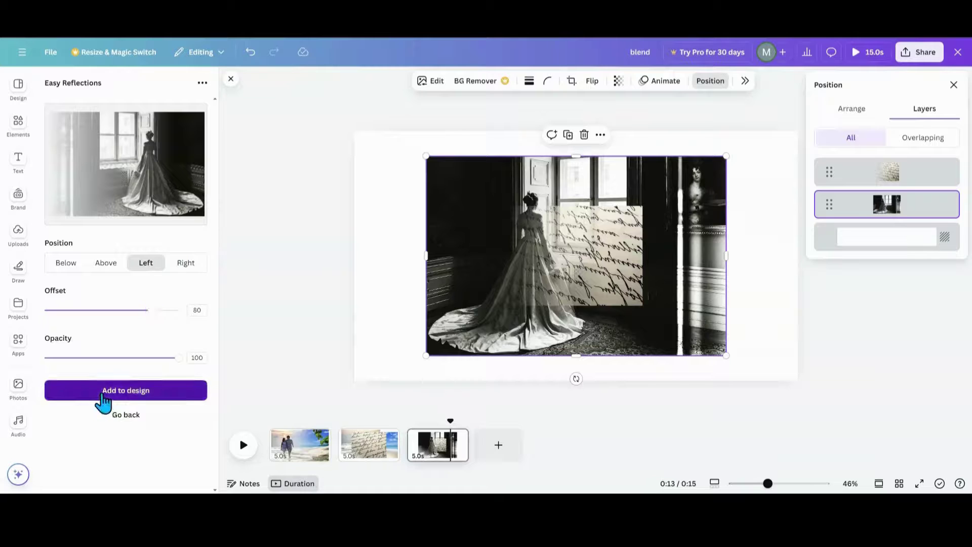
Step: Move the original bride photo onto page 2, leaving its faded copy on page 3
left_click(180, 398)
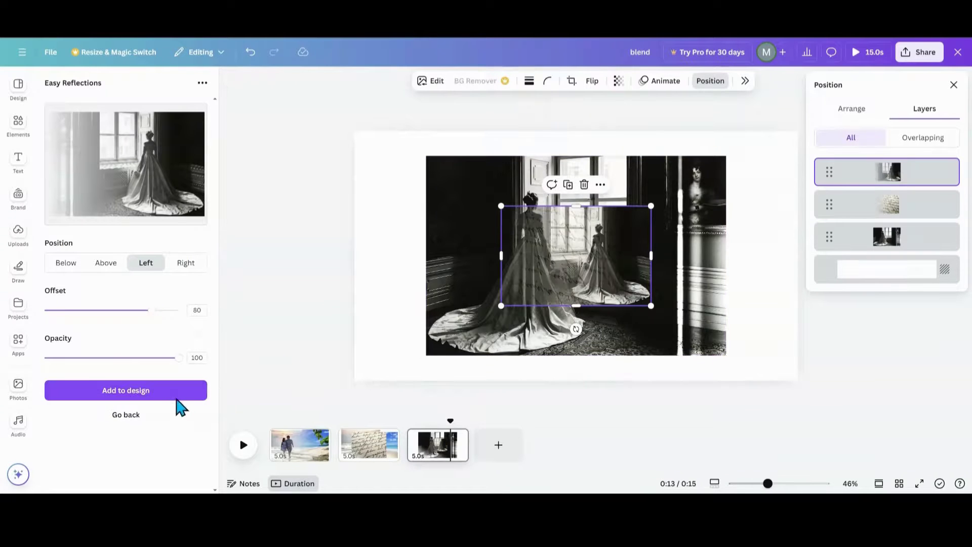
left_click(467, 301)
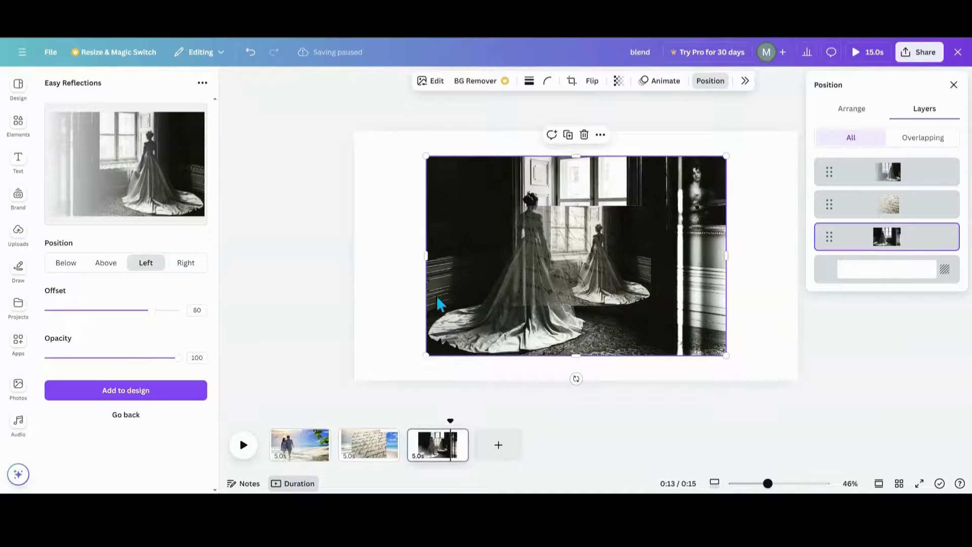
left_click_drag(437, 304, 404, 361)
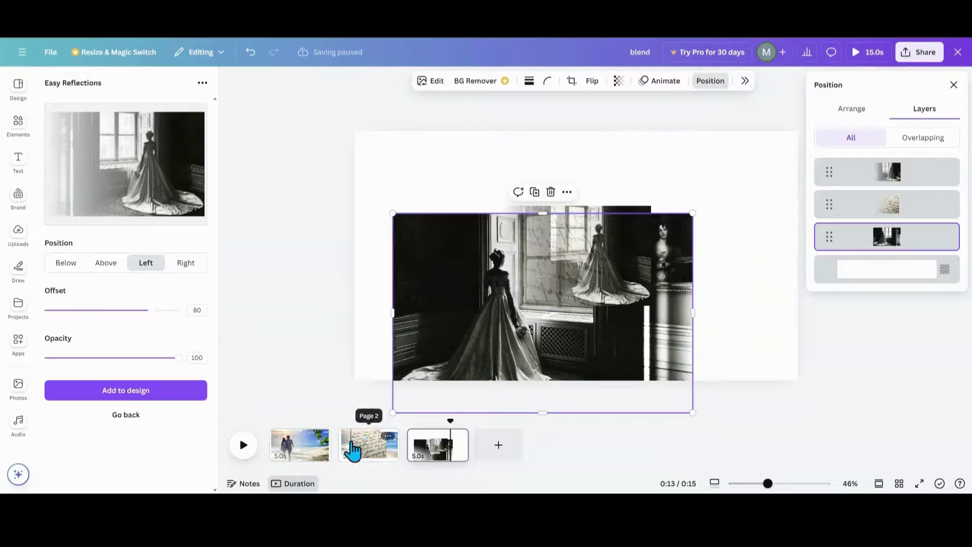
left_click_drag(474, 275, 365, 448)
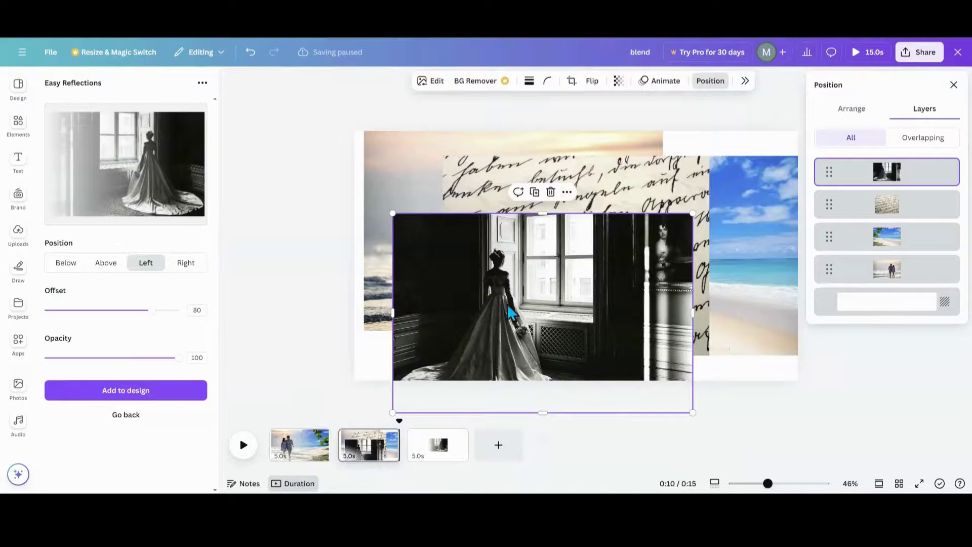
left_click(445, 460)
Step: Put the bride copy top-right, and rotate the handwriting copy 180°, top-left and enlarged
left_click(642, 257)
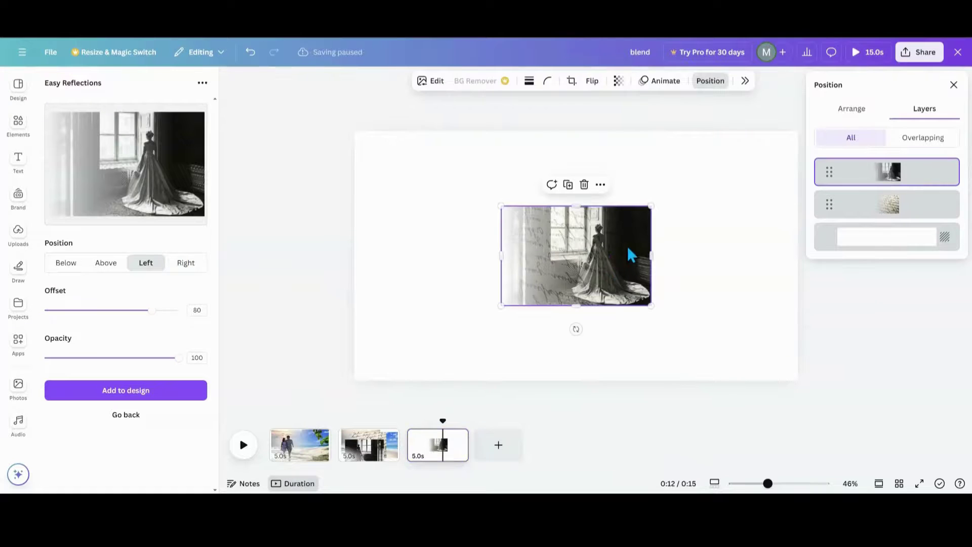
left_click_drag(644, 245, 790, 169)
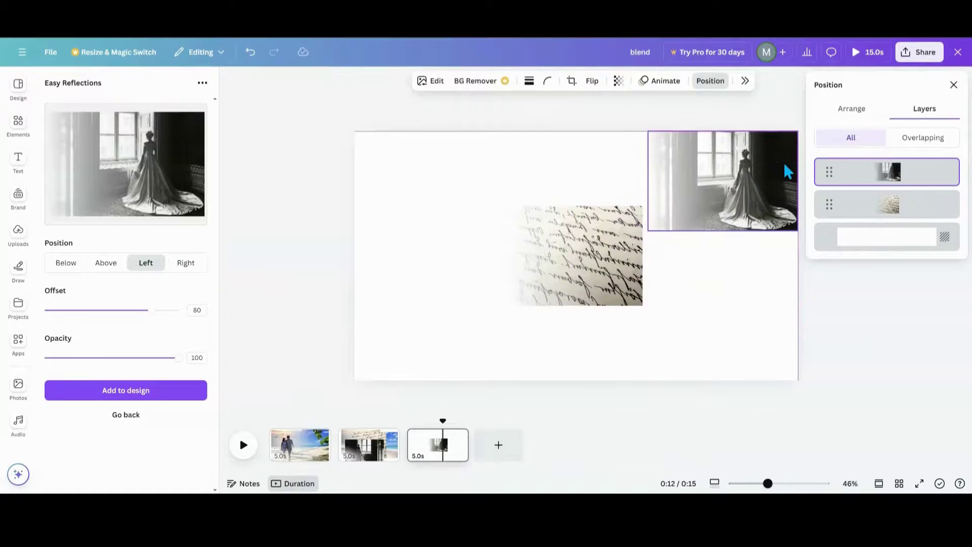
left_click(619, 253)
left_click_drag(597, 251, 503, 227)
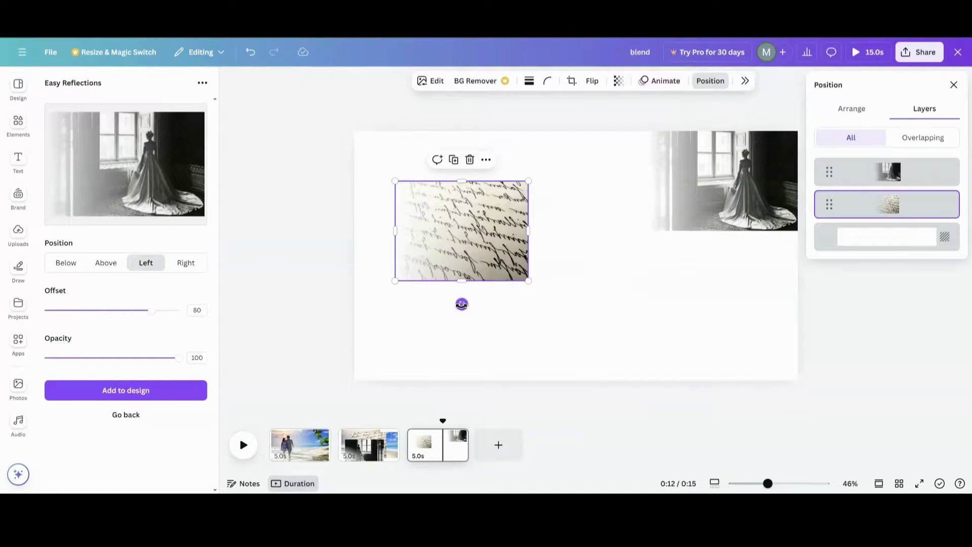
mouse_move(460, 304)
left_mouse_down()
mouse_move(366, 224)
mouse_move(463, 134)
left_mouse_up()
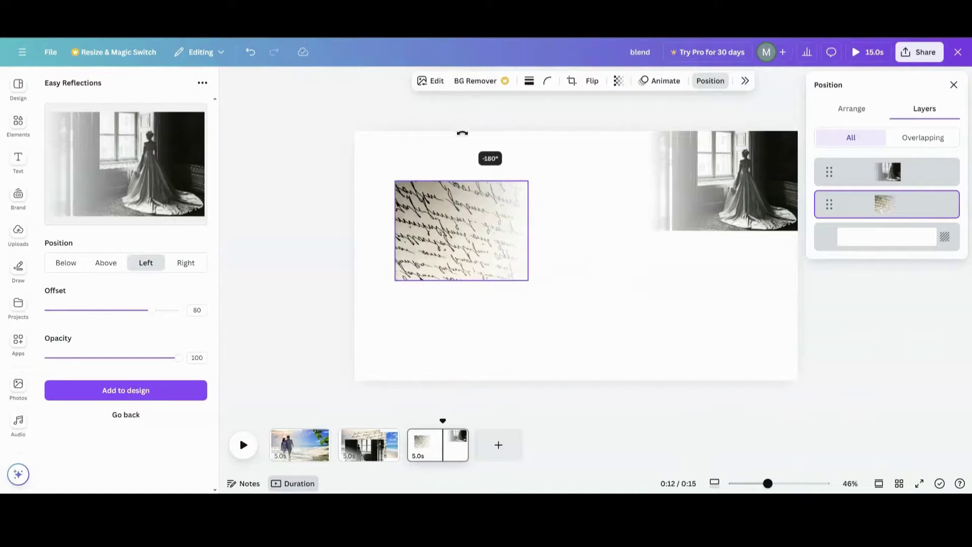
left_click_drag(459, 222, 420, 173)
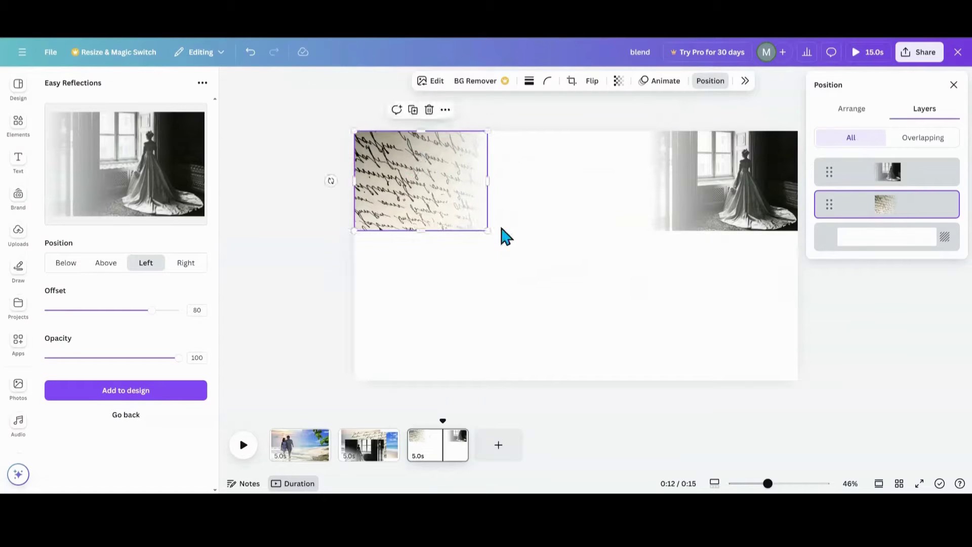
left_click_drag(490, 227, 657, 423)
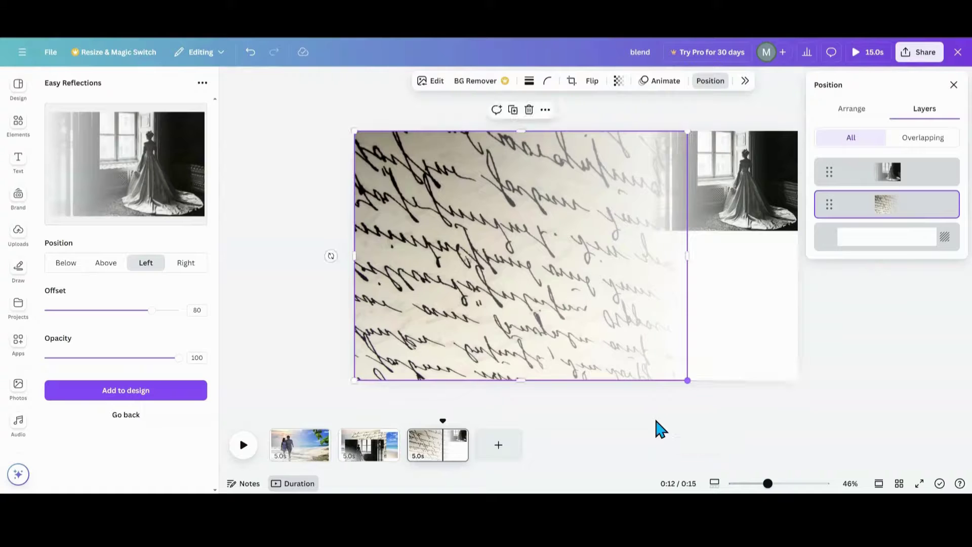
Step: Enlarge the faded bride copy to fill page 3 and layer it below the handwriting
left_click(737, 221)
left_click_drag(649, 229, 424, 381)
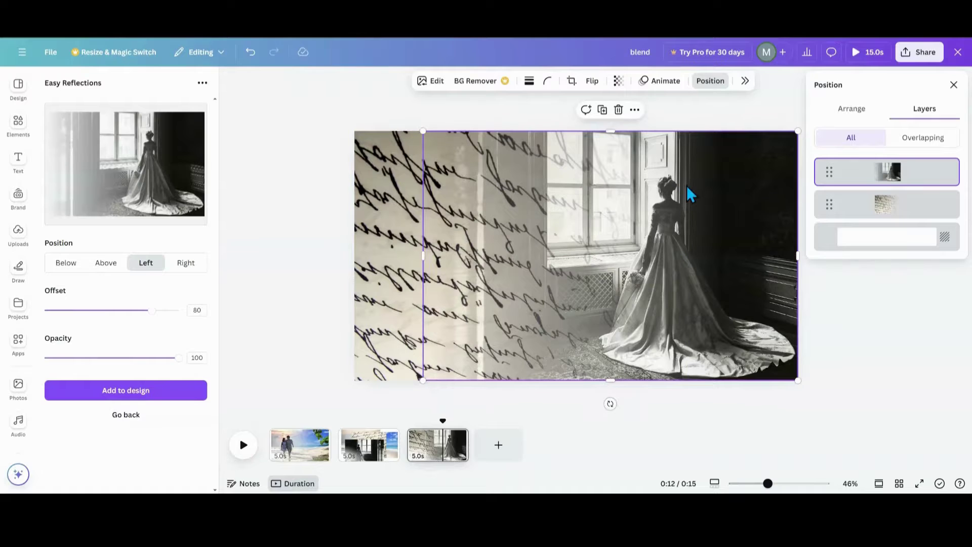
mouse_move(886, 172)
mouse_move(861, 176)
left_mouse_down()
mouse_move(858, 216)
mouse_move(853, 162)
left_mouse_up()
left_click(312, 289)
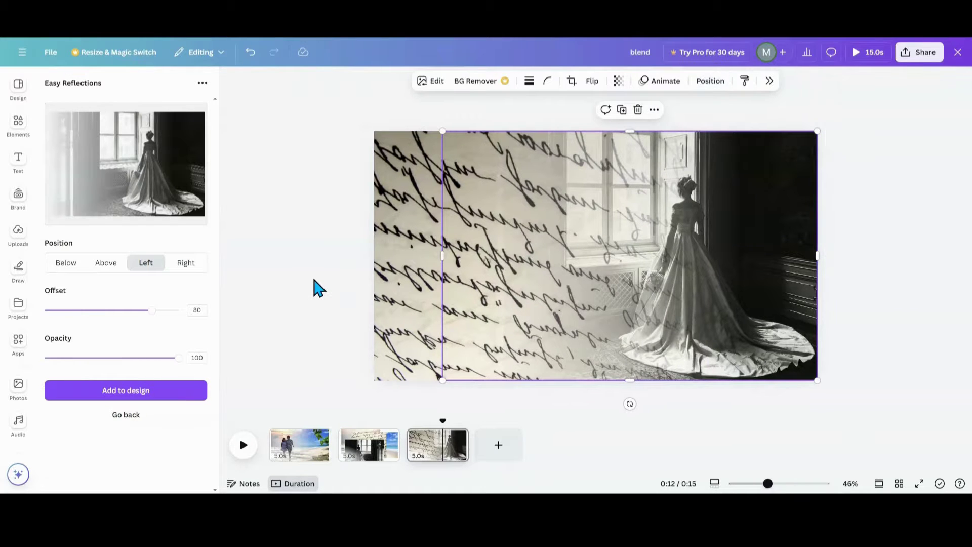